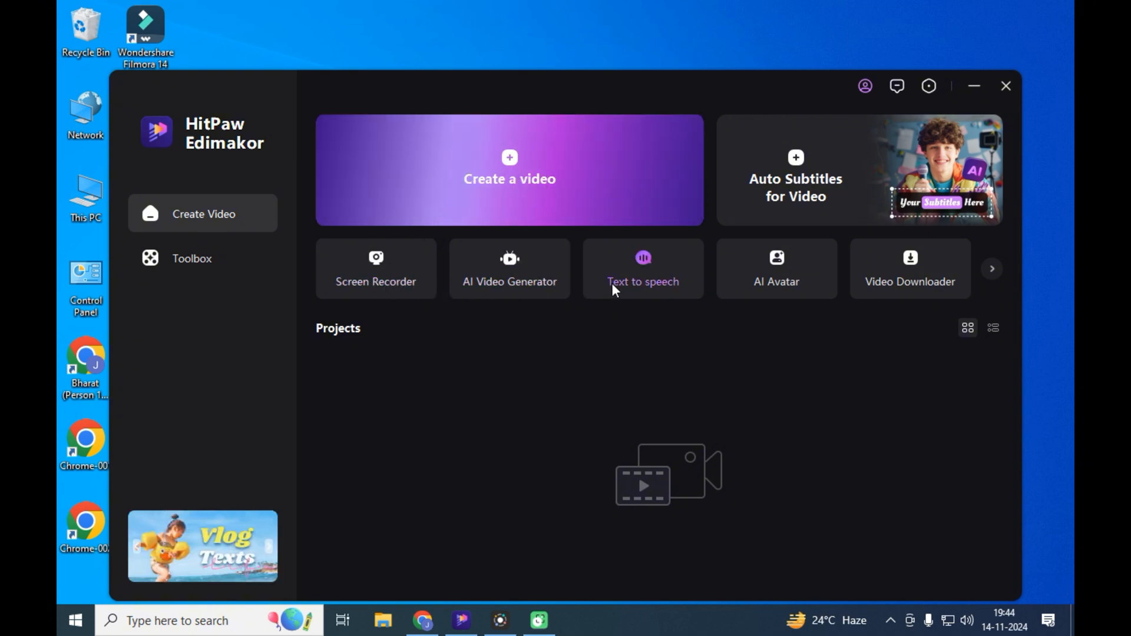
- Look through the Toolbox and its Video, Audio, Image, Text and AI Tools categories
click(183, 259)
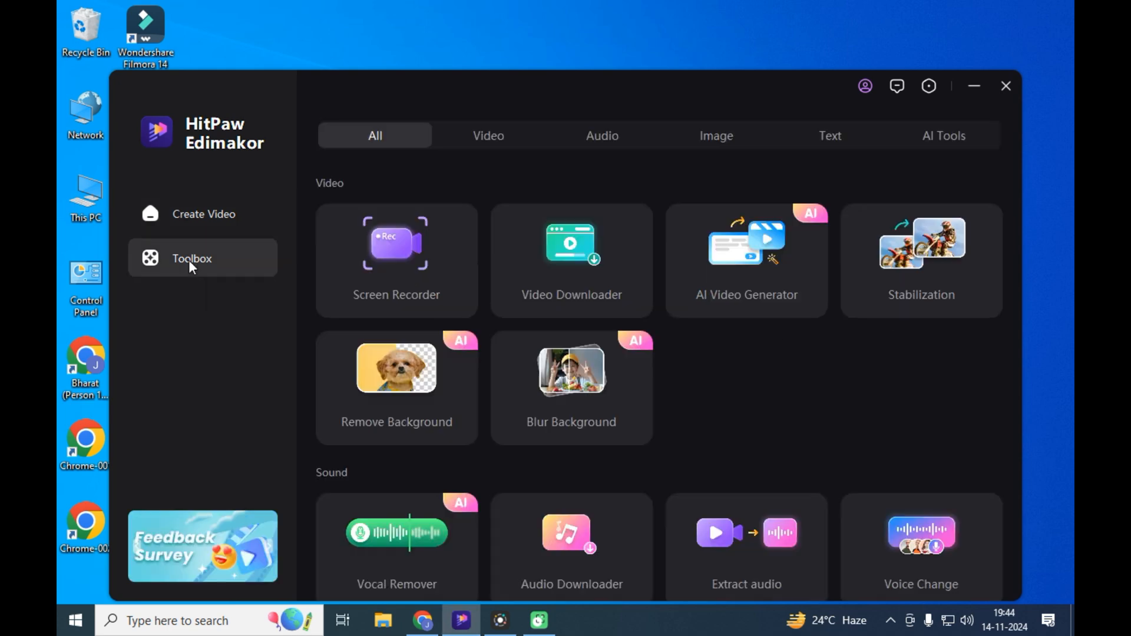
scroll(659, 366, down, 10)
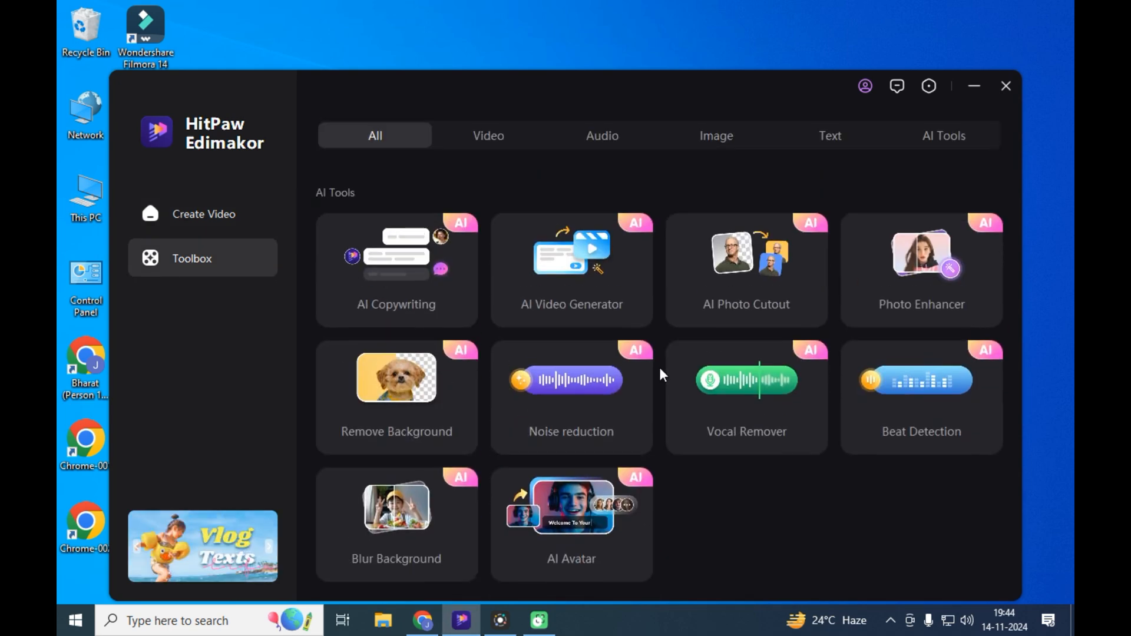
scroll(659, 366, up, 6)
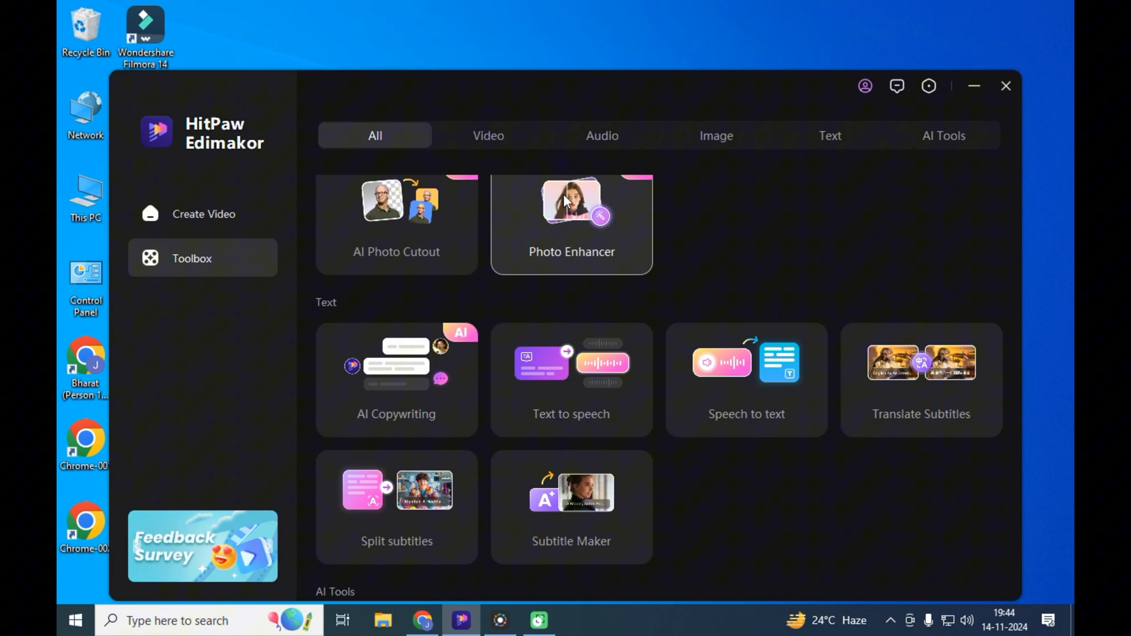
click(493, 136)
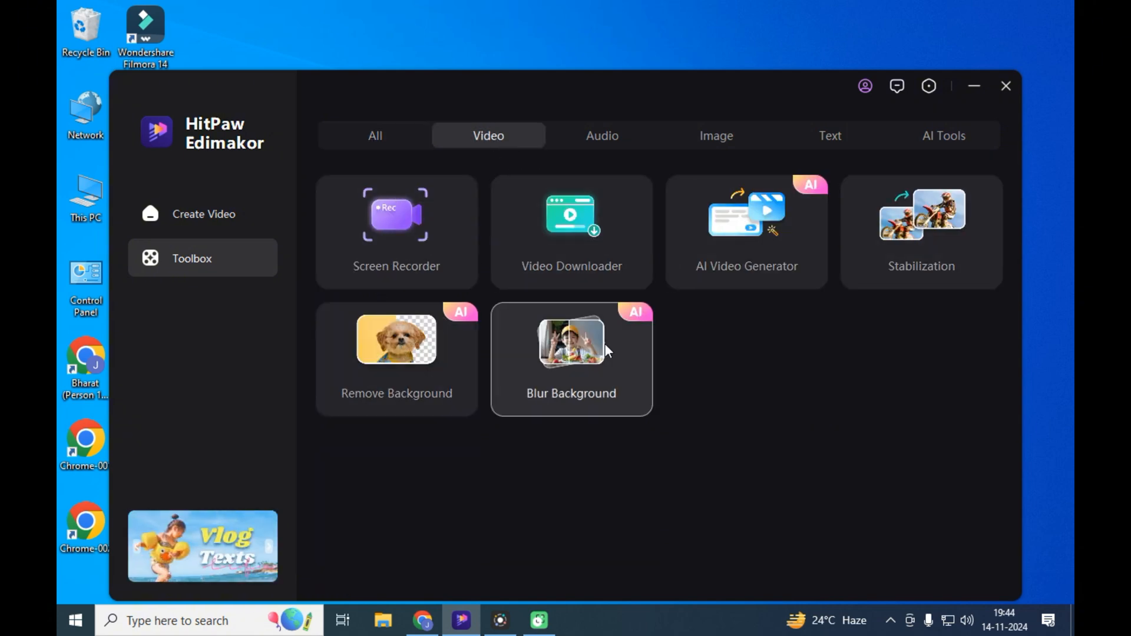
click(606, 140)
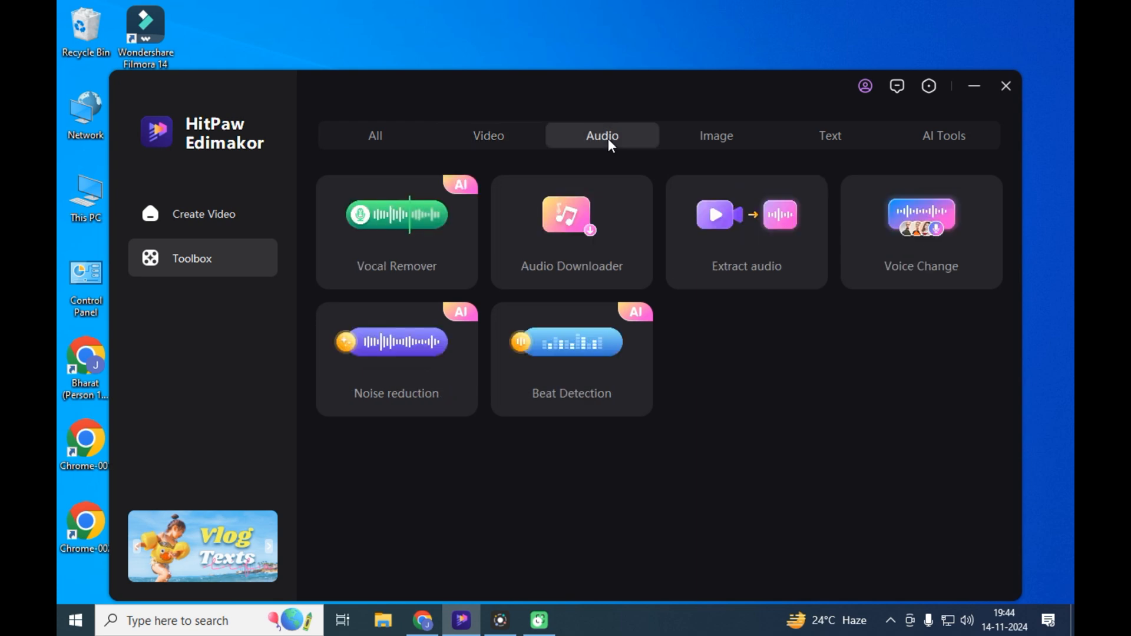
click(693, 143)
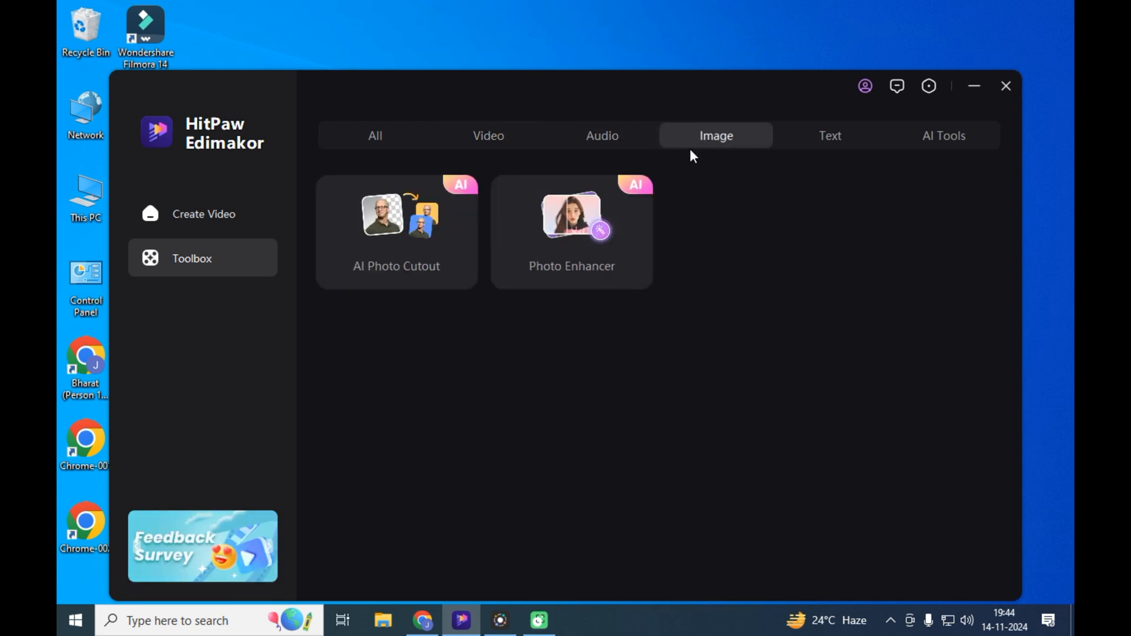
click(825, 137)
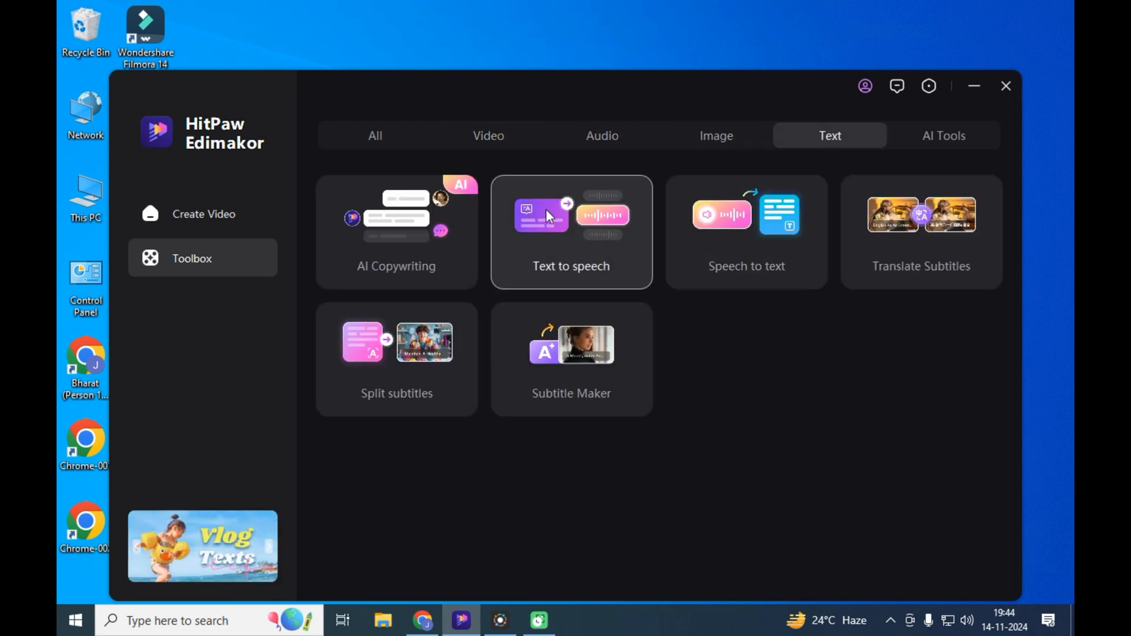
click(943, 138)
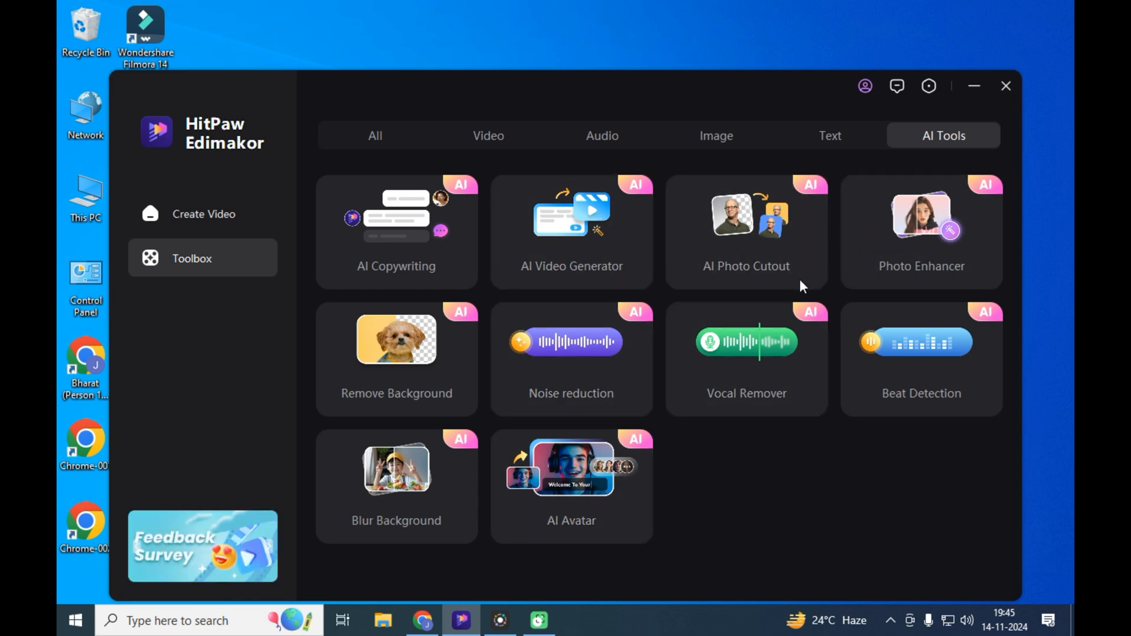
- Open the AI Avatar tool from the toolbox and look through the available avatar appearances
click(578, 471)
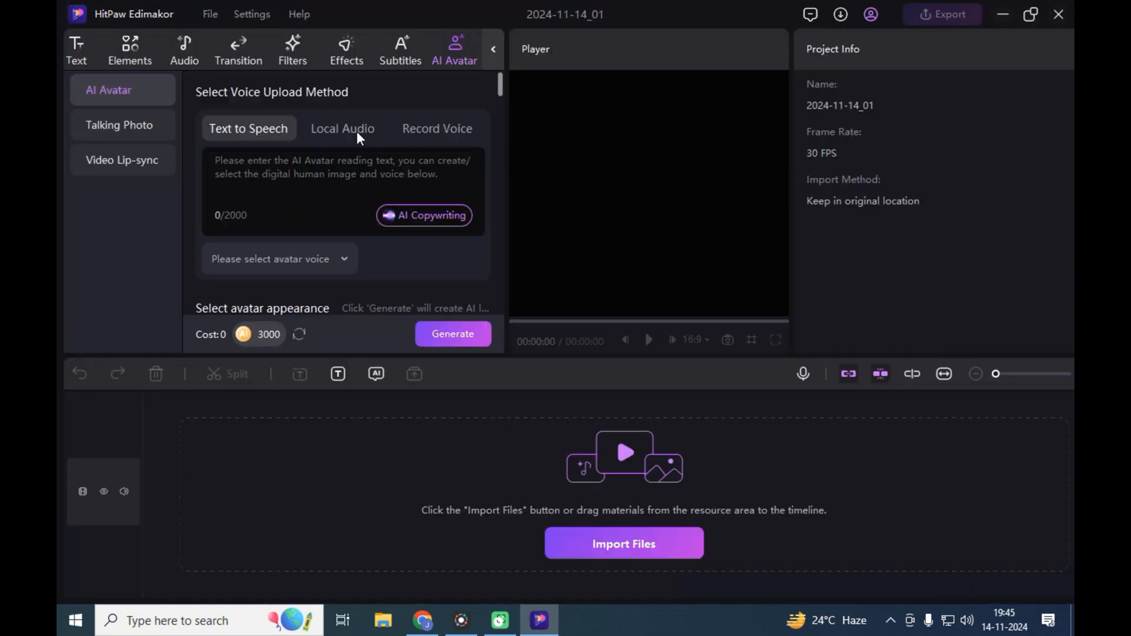
scroll(374, 286, down, 10)
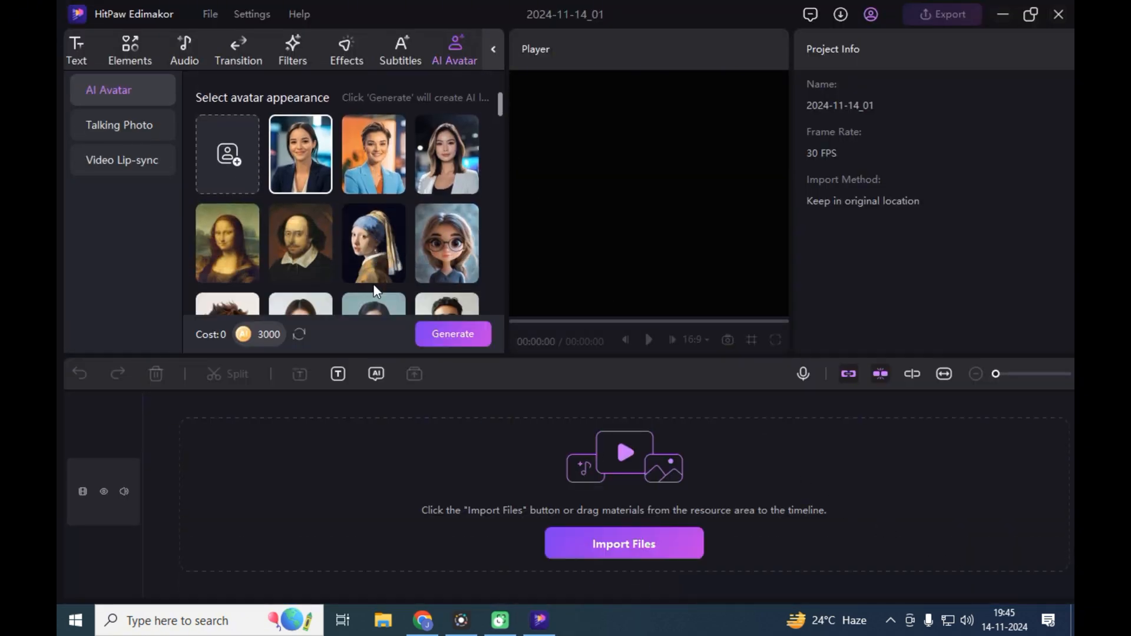
scroll(376, 276, down, 10)
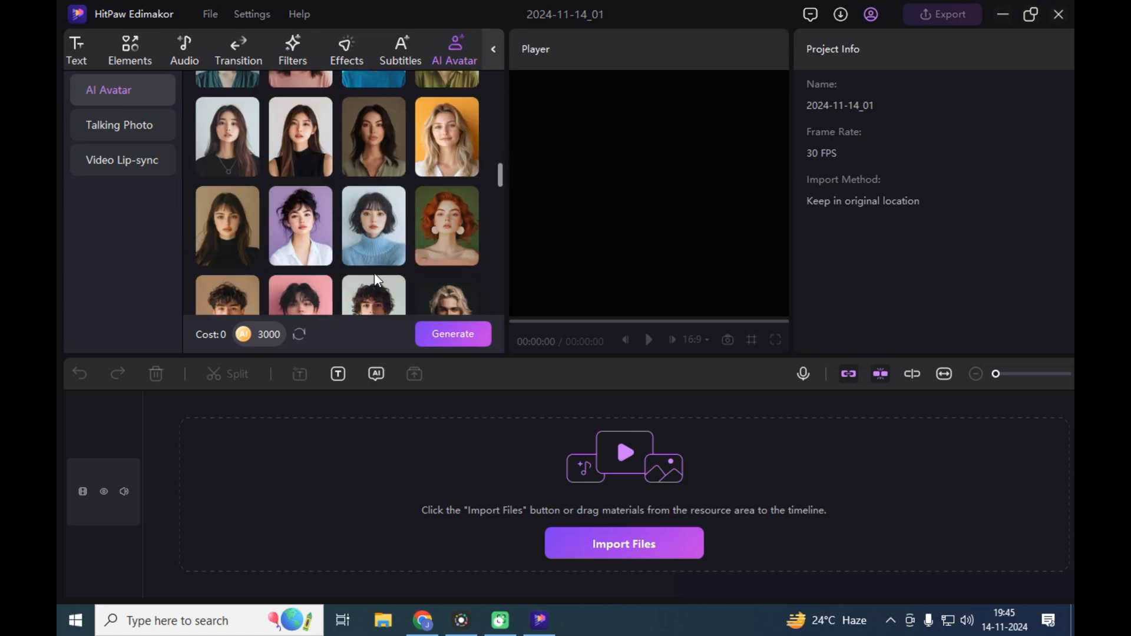
scroll(374, 274, down, 1)
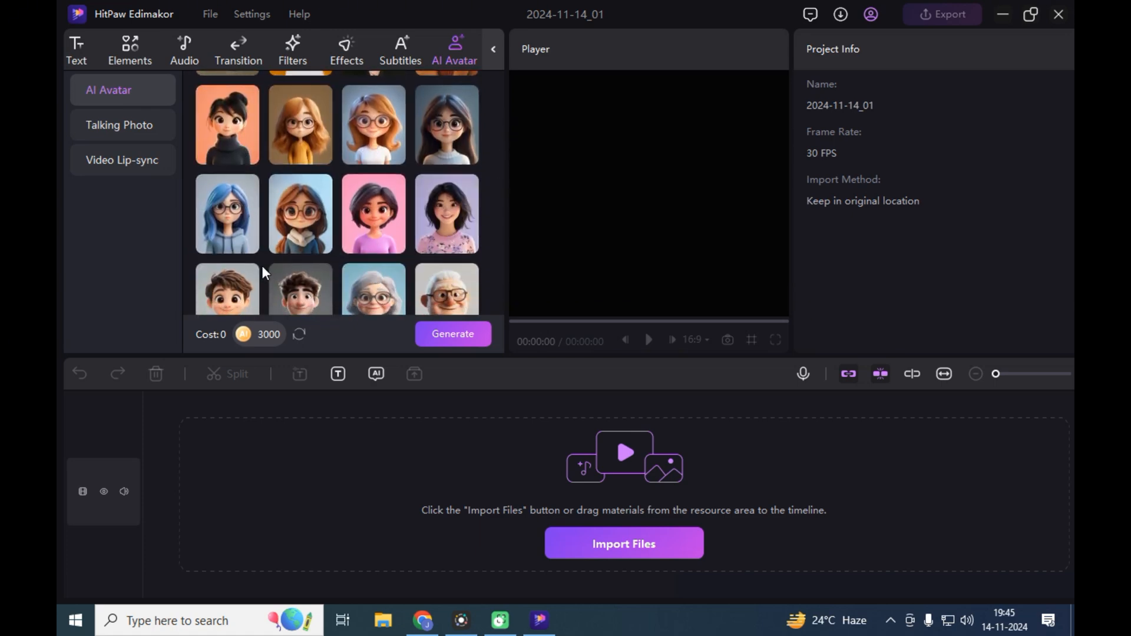
scroll(447, 280, down, 5)
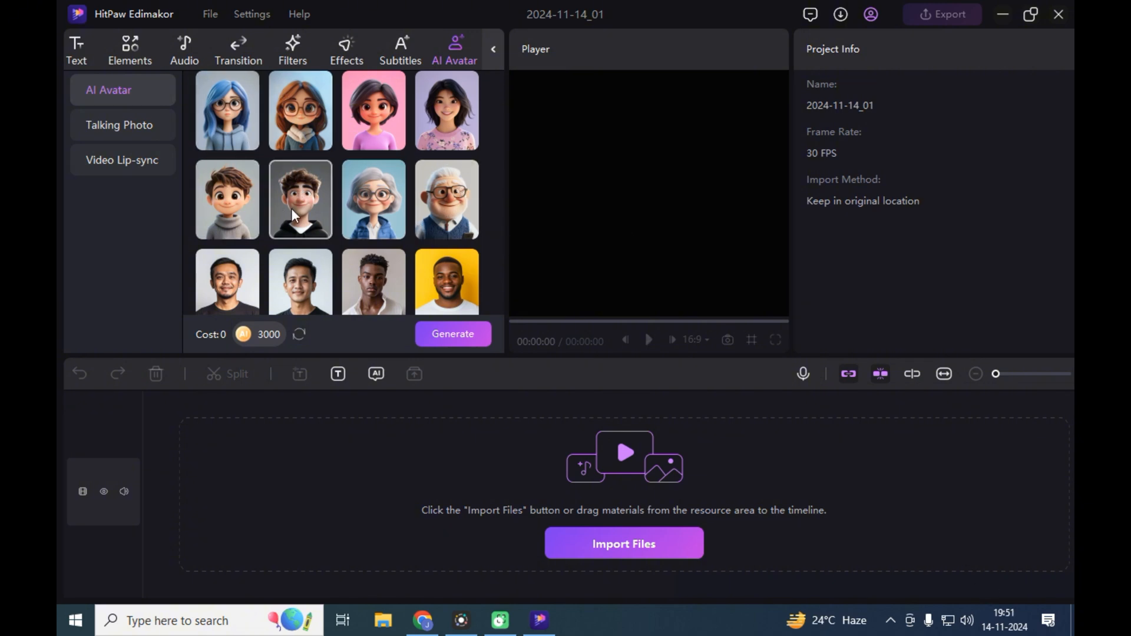
scroll(293, 210, down, 15)
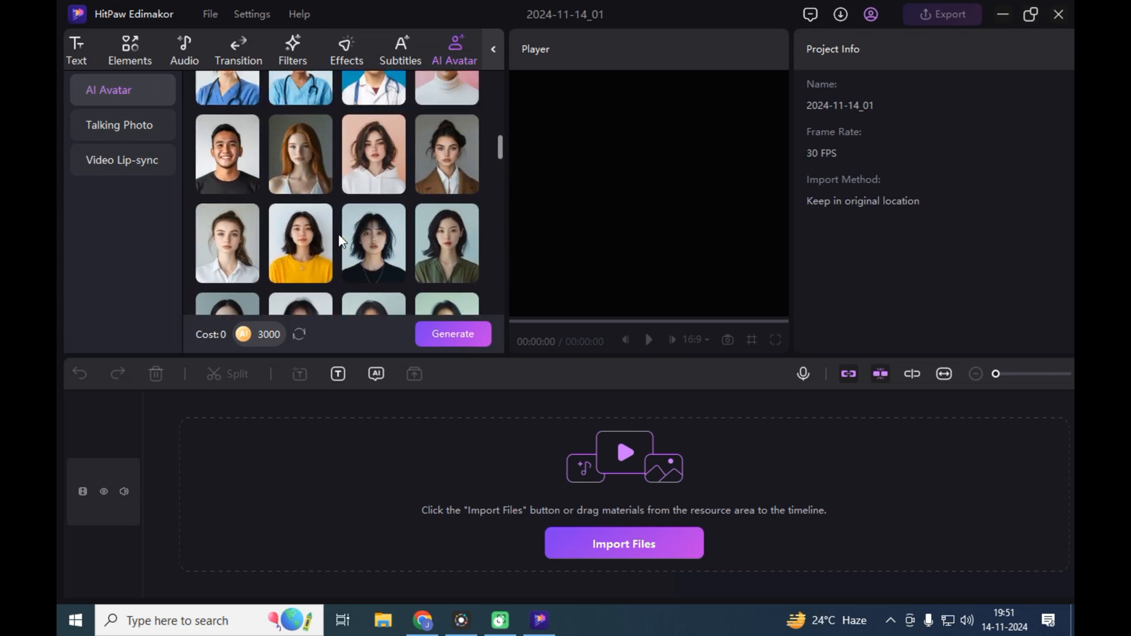
scroll(340, 240, up, 15)
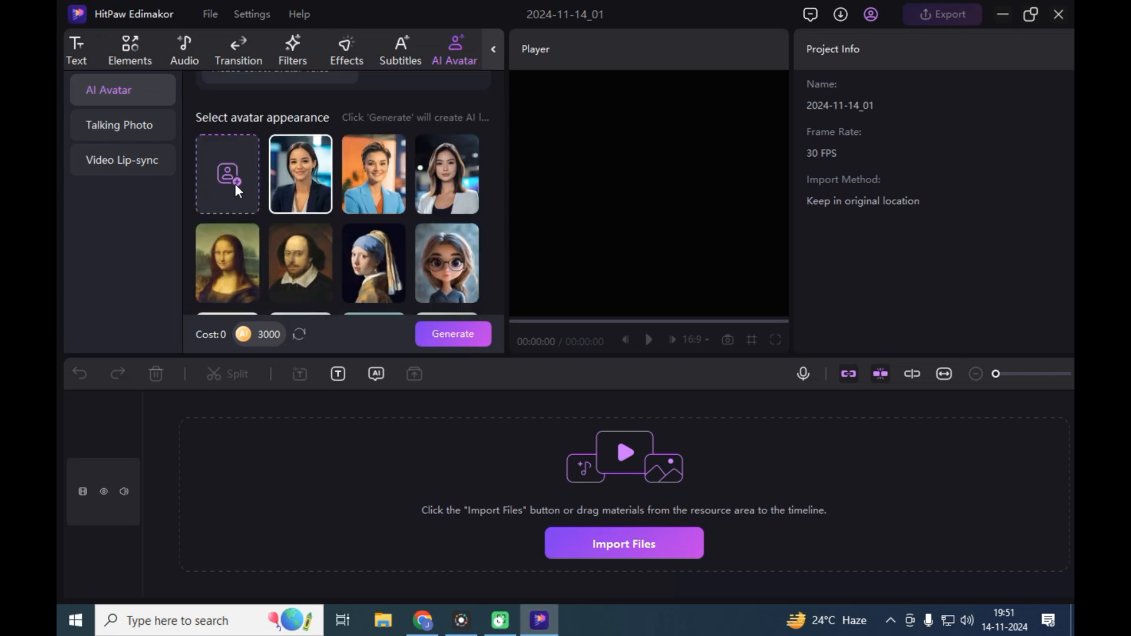
- Check the custom avatar import options and select the preset avatar of the man in glasses, dark suit and tie
click(235, 185)
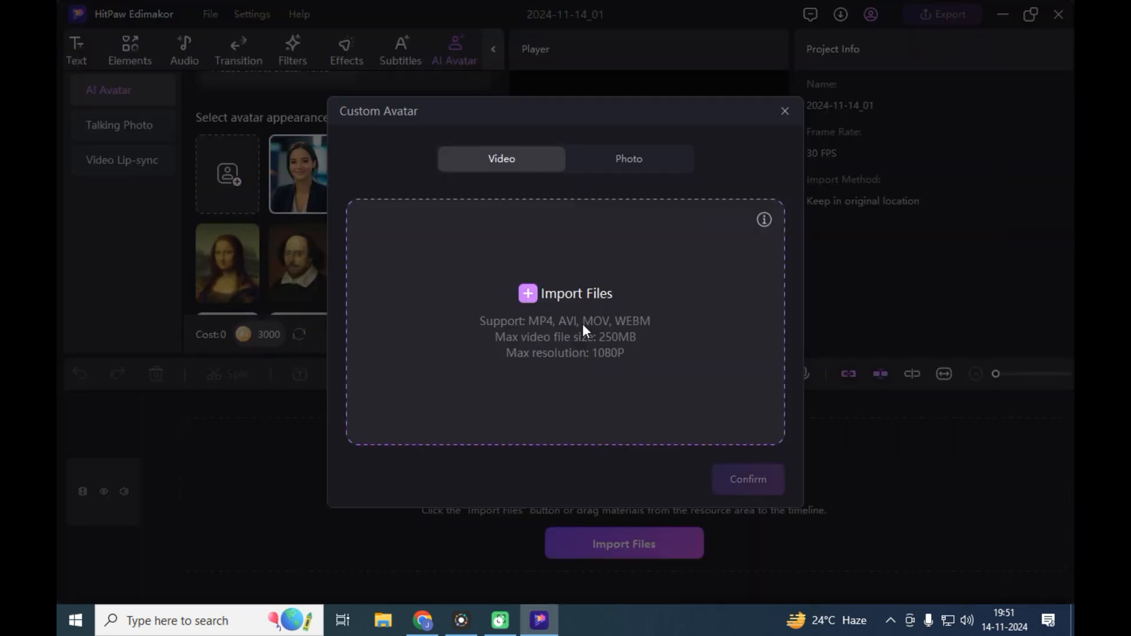
key(Escape)
scroll(399, 209, down, 4)
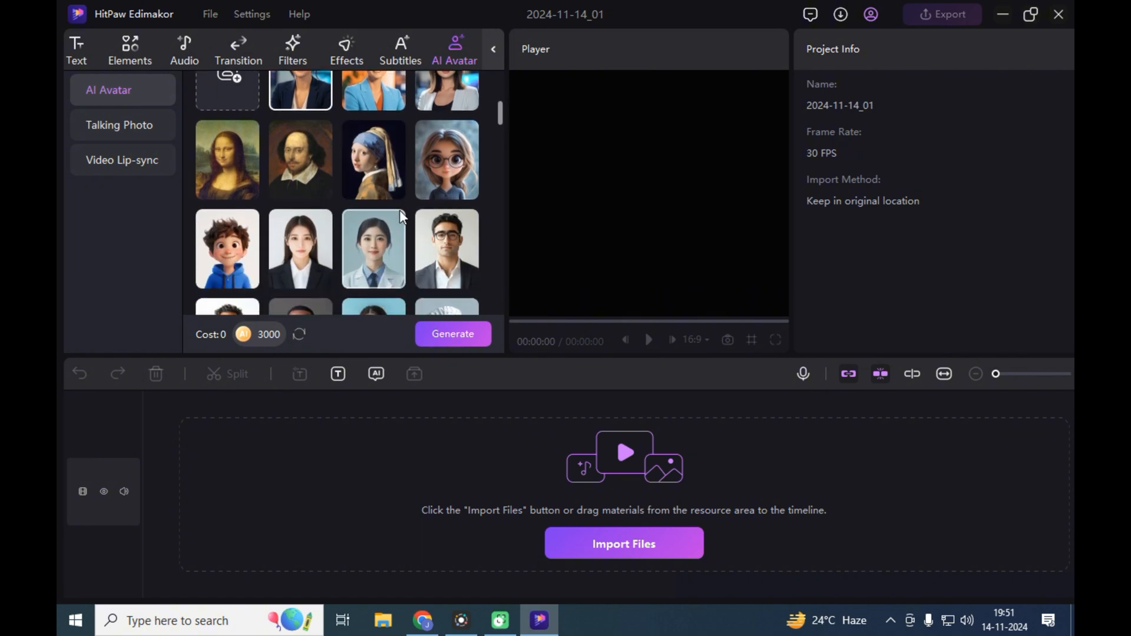
click(243, 221)
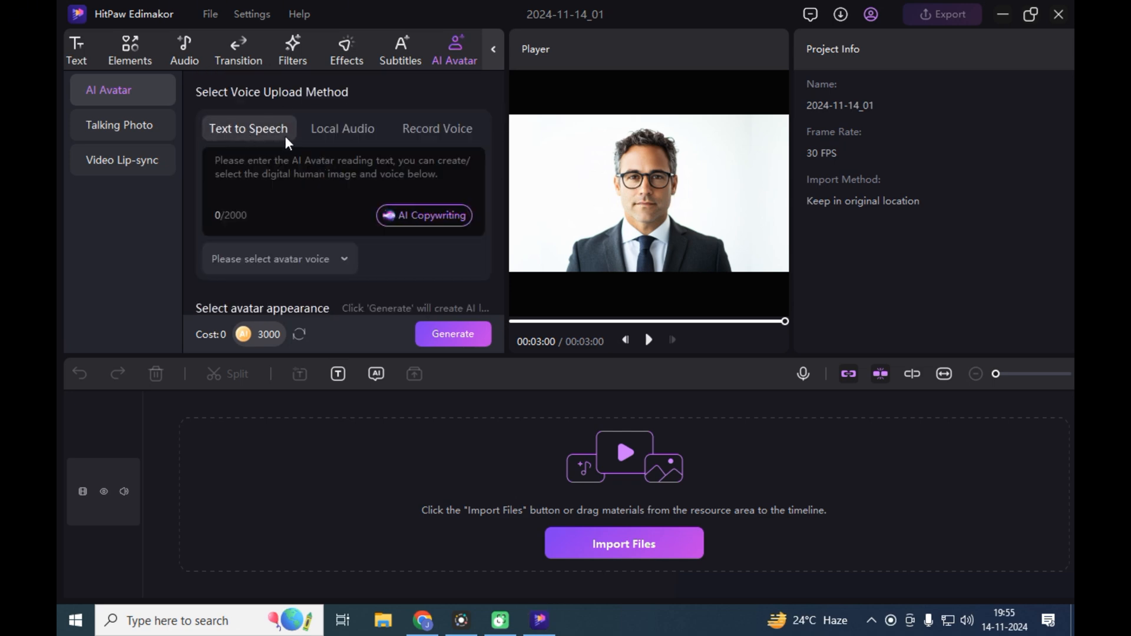
- Examine the avatar's voice upload methods: Text to Speech with AI Copywriting, Local Audio and Record Voice
click(269, 168)
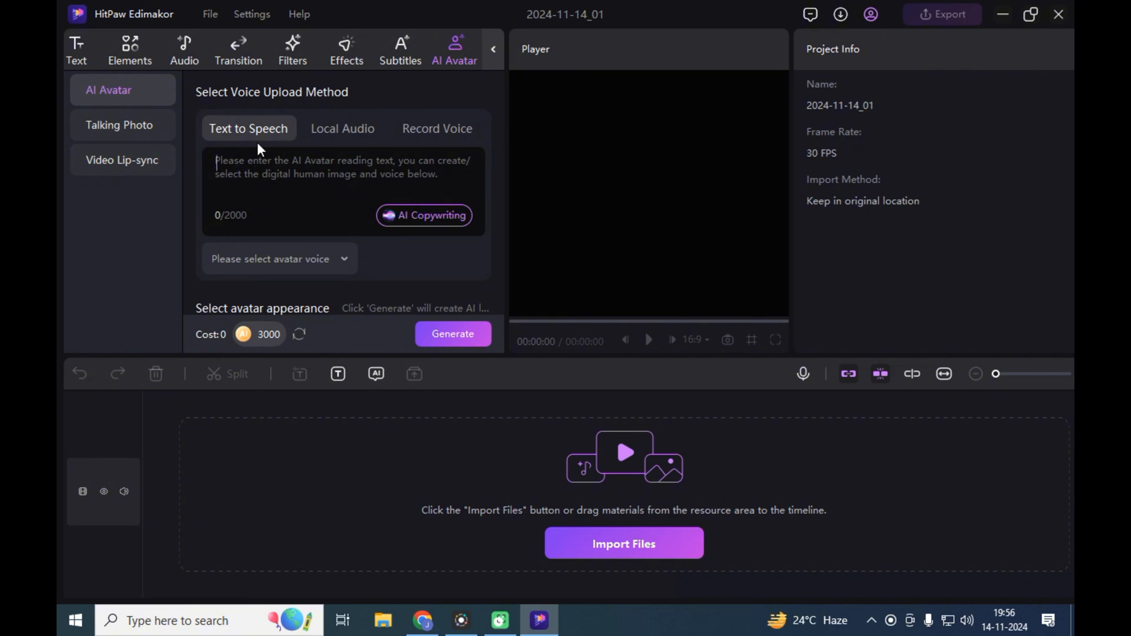
click(421, 222)
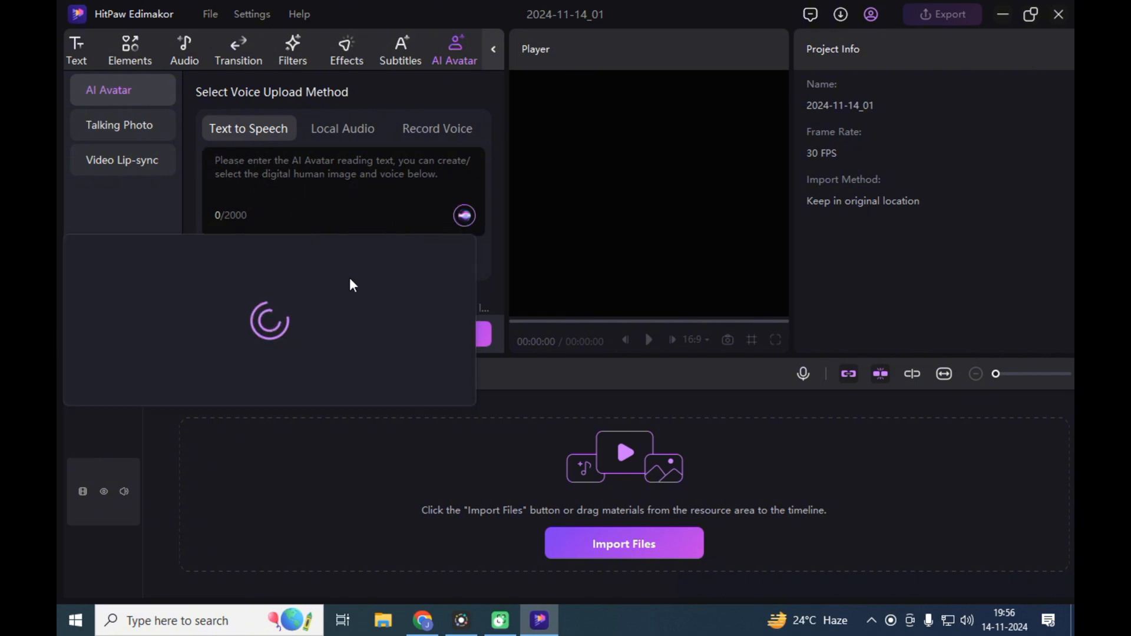
click(333, 126)
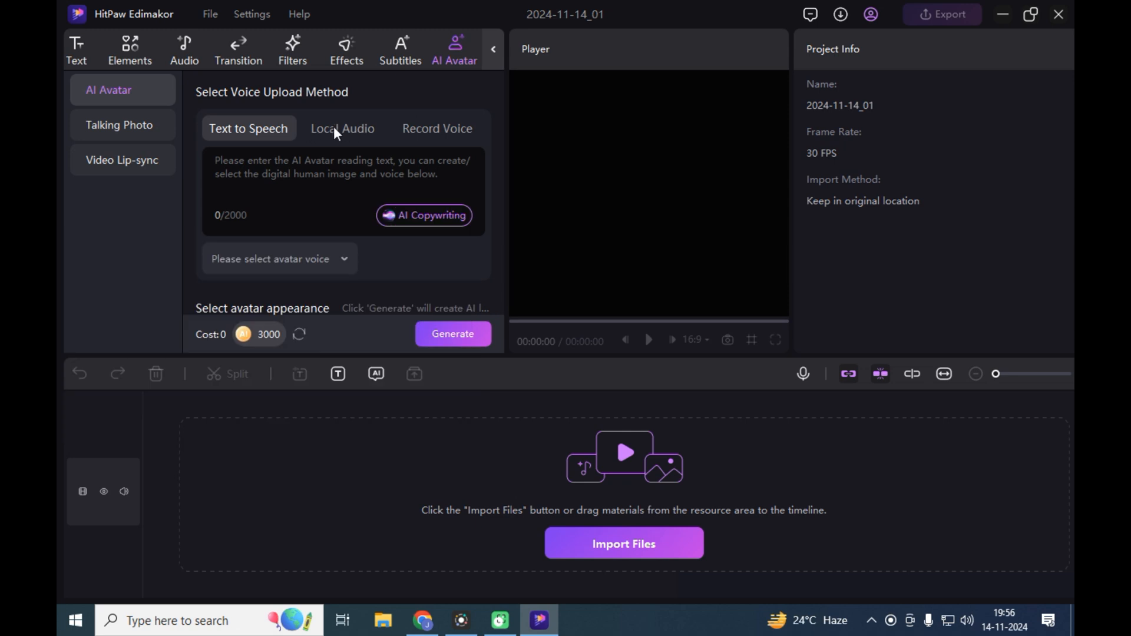
click(347, 133)
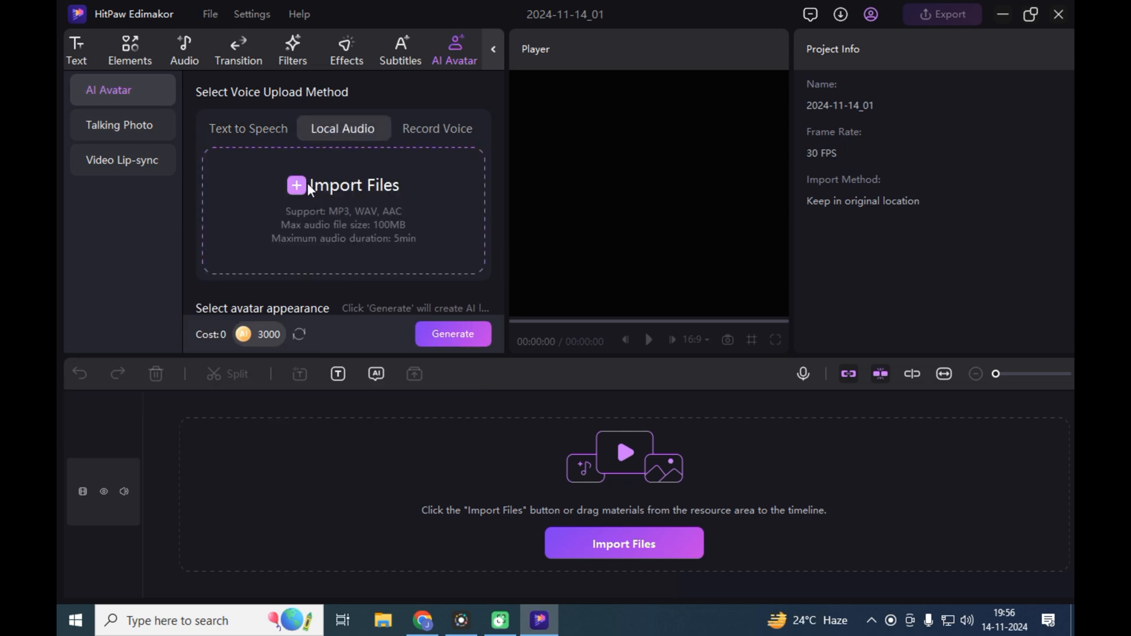
click(424, 141)
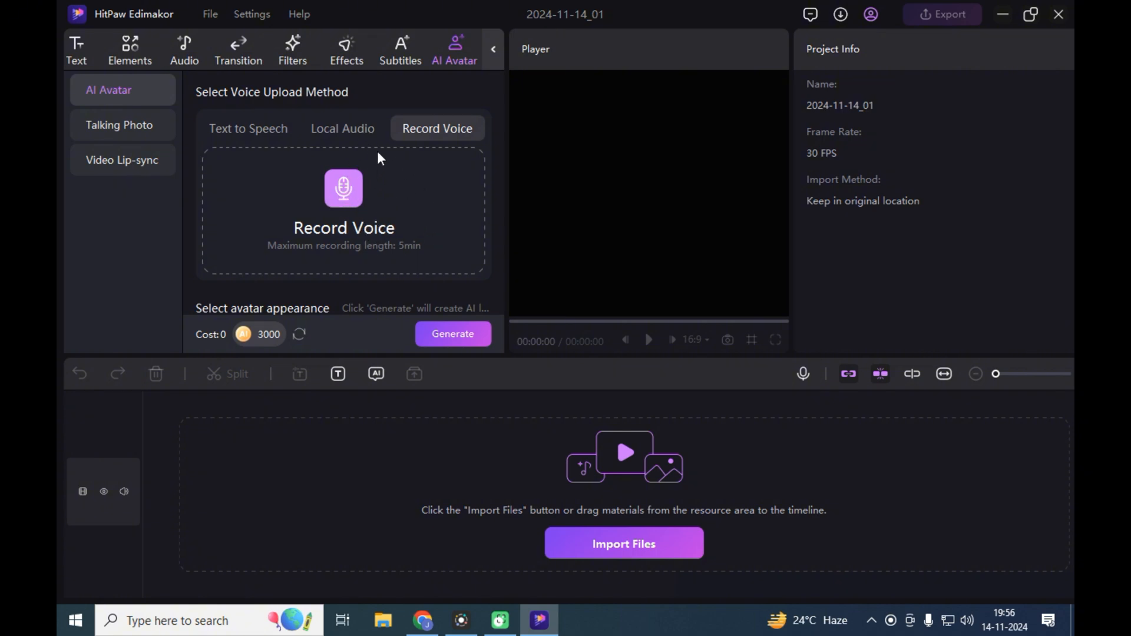
- Import the local audio file voice 1.MP3 as the avatar's voice
click(347, 137)
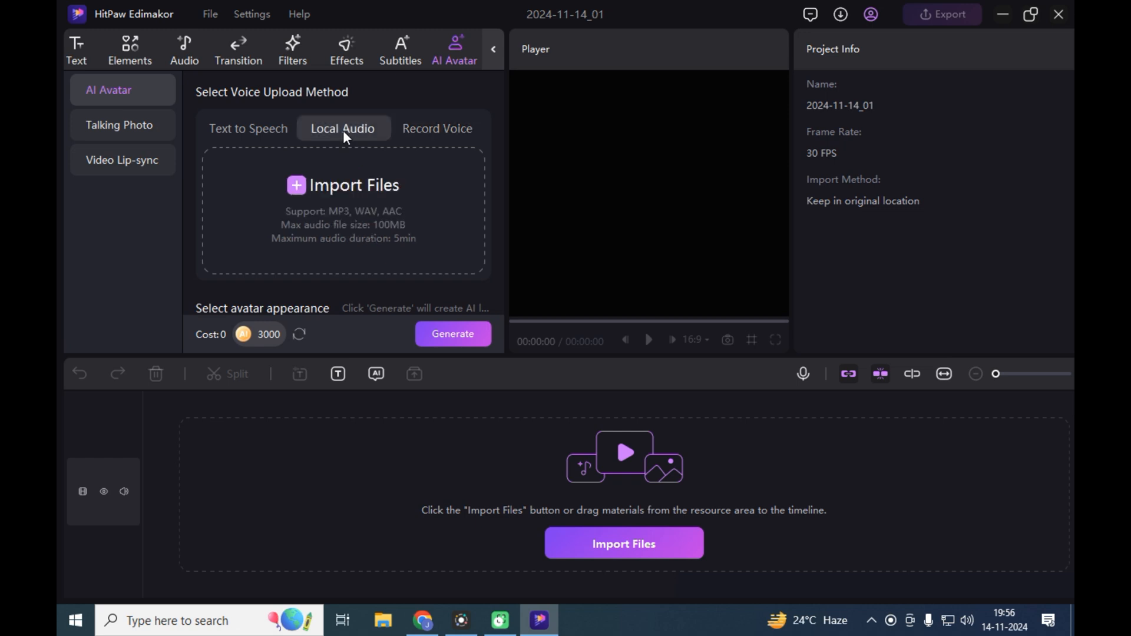
click(363, 182)
click(266, 119)
click(467, 381)
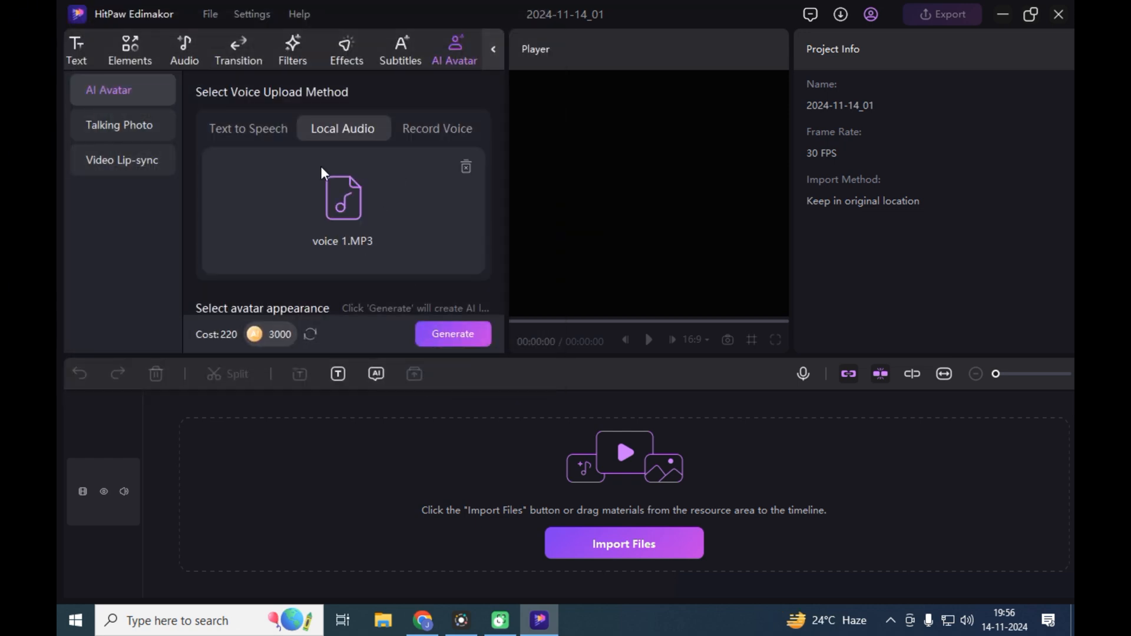
- Generate the video with the dark-haired man in glasses, suit and open-collared shirt as avatar, and play the generated result
scroll(365, 212, down, 5)
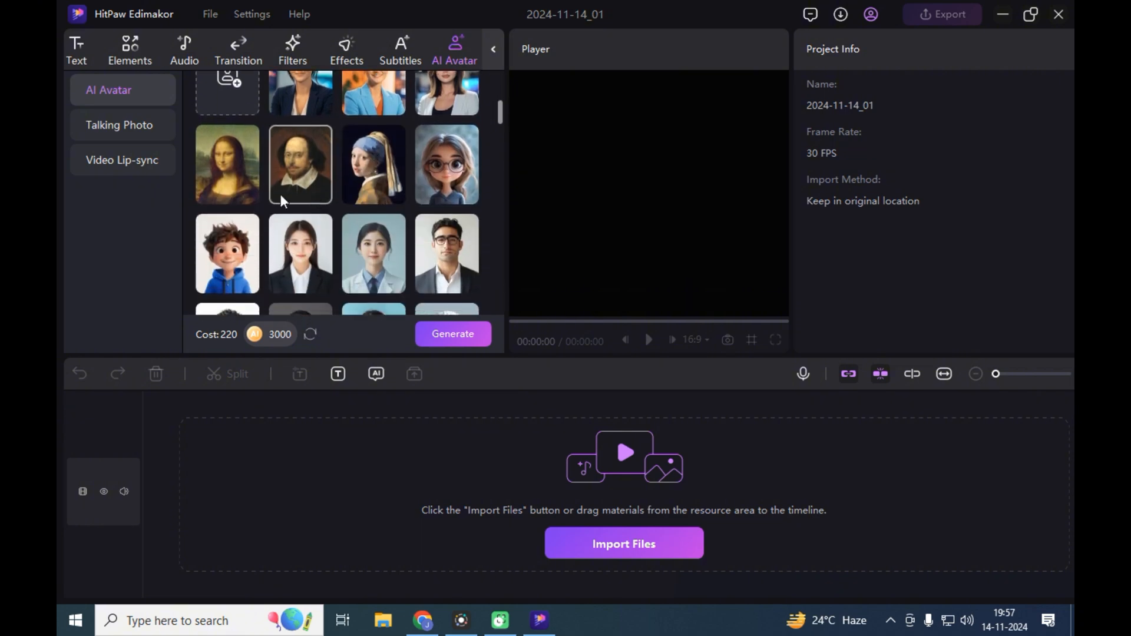
scroll(354, 188, down, 2)
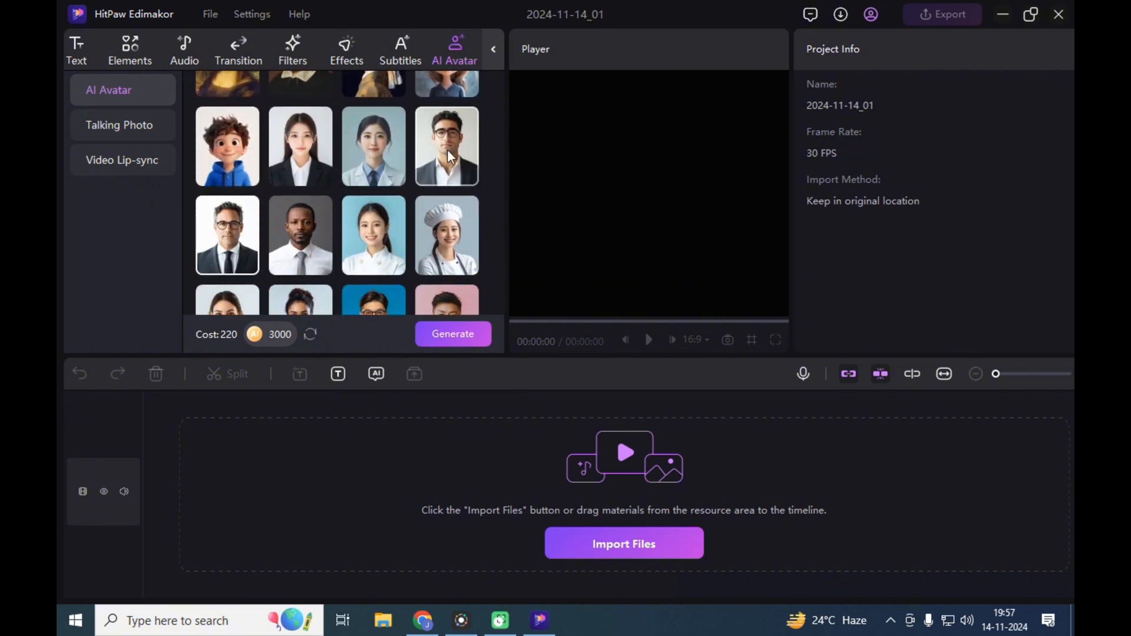
click(447, 149)
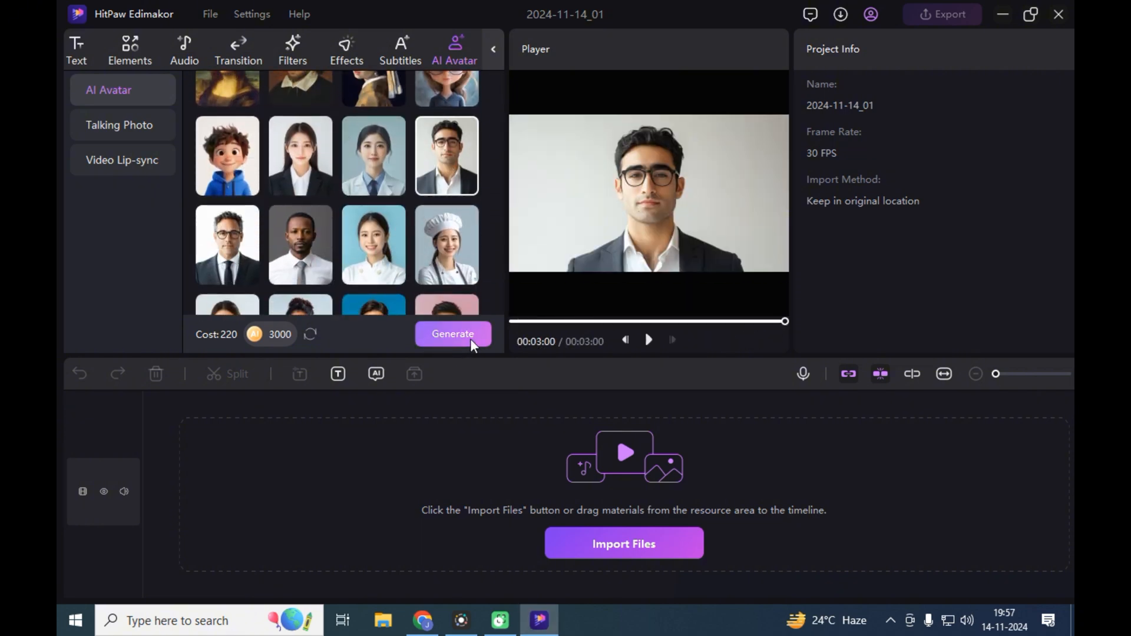
click(463, 337)
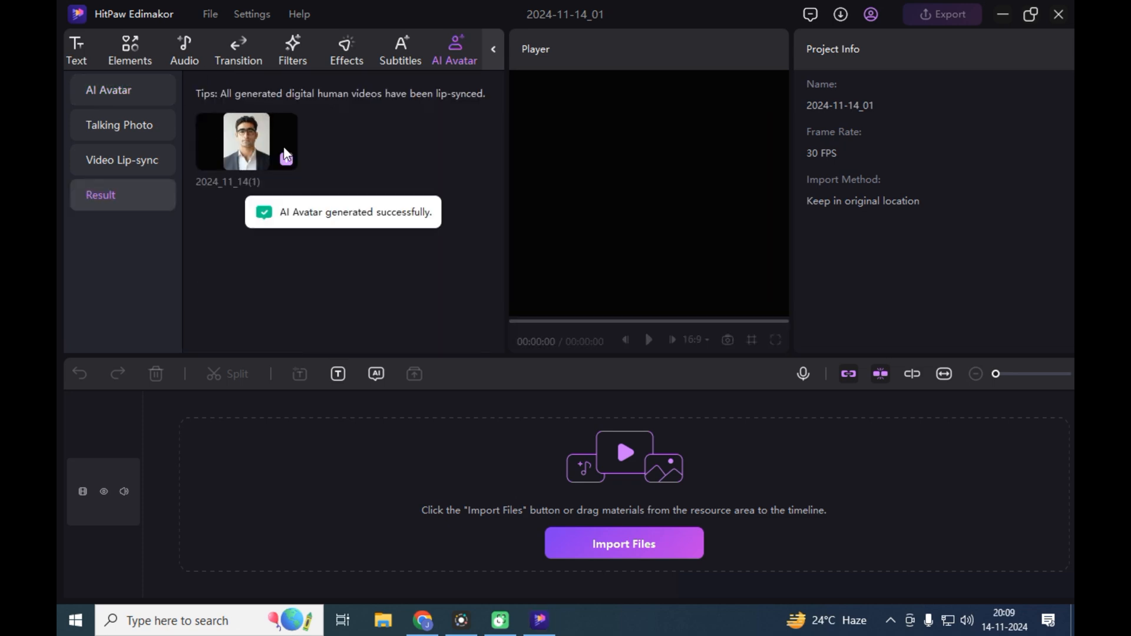
mouse_move(231, 155)
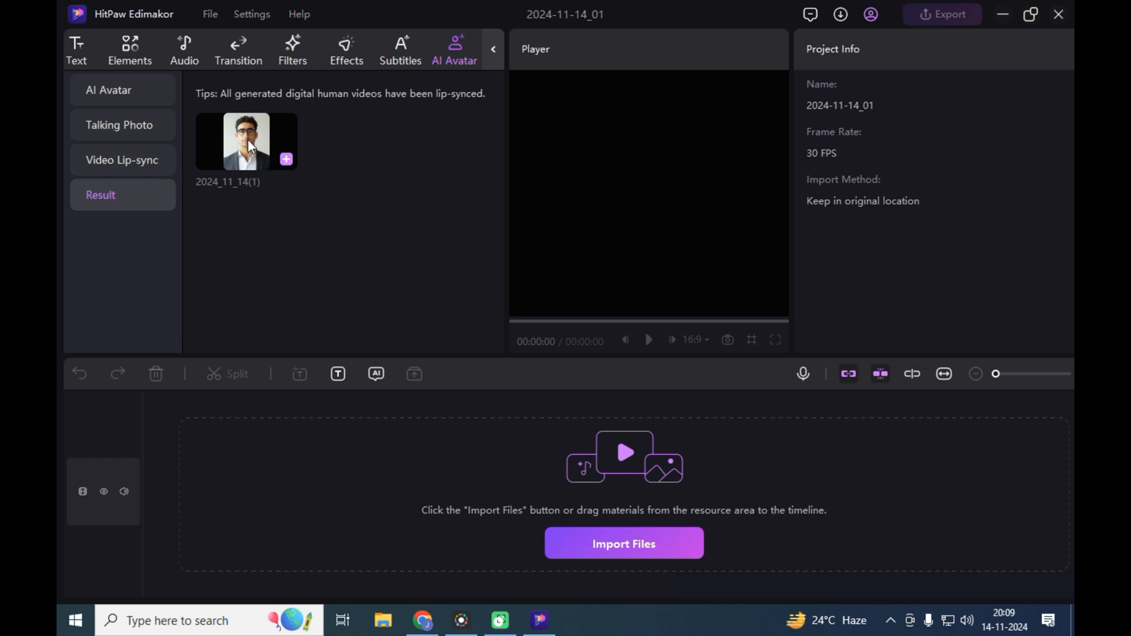
click(248, 146)
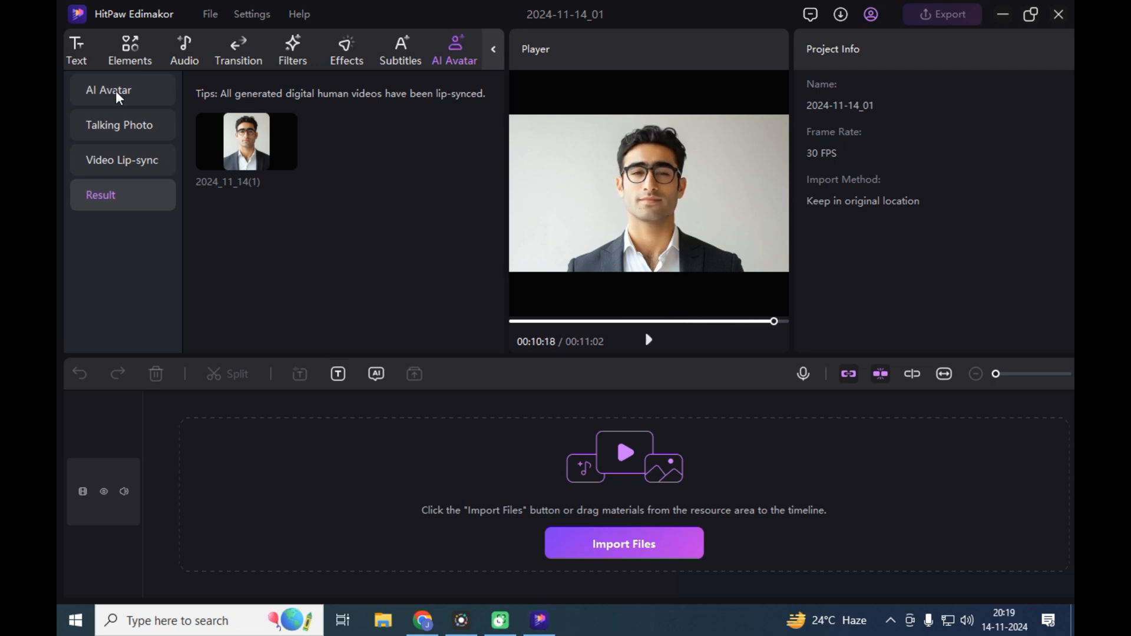
- Create a custom photo avatar from the image file woman and select it as the avatar
click(116, 90)
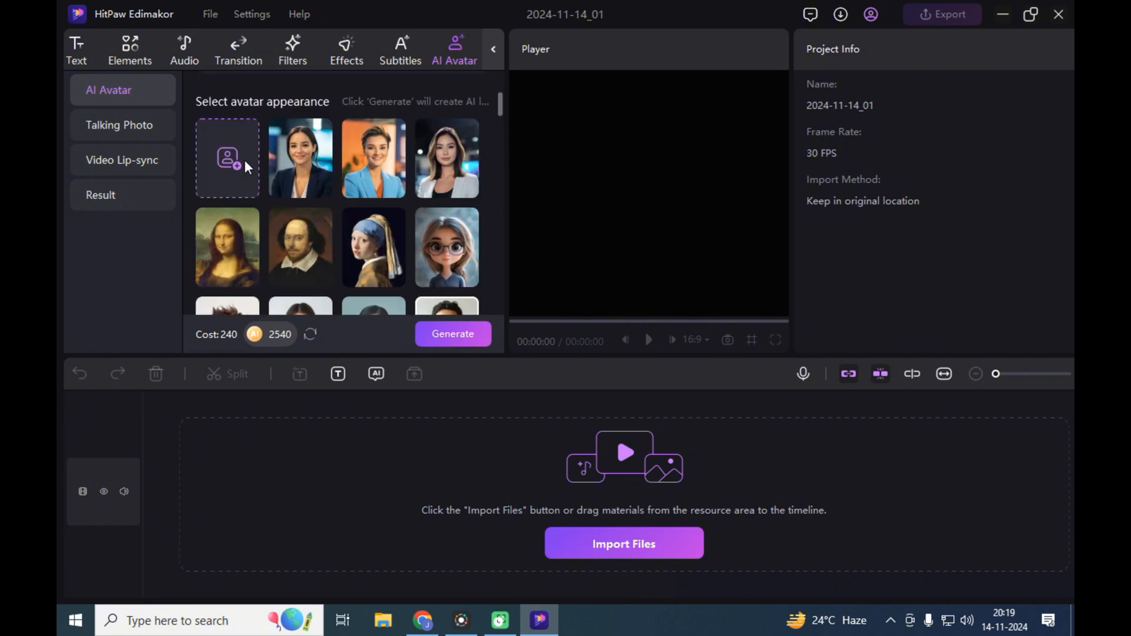
click(235, 158)
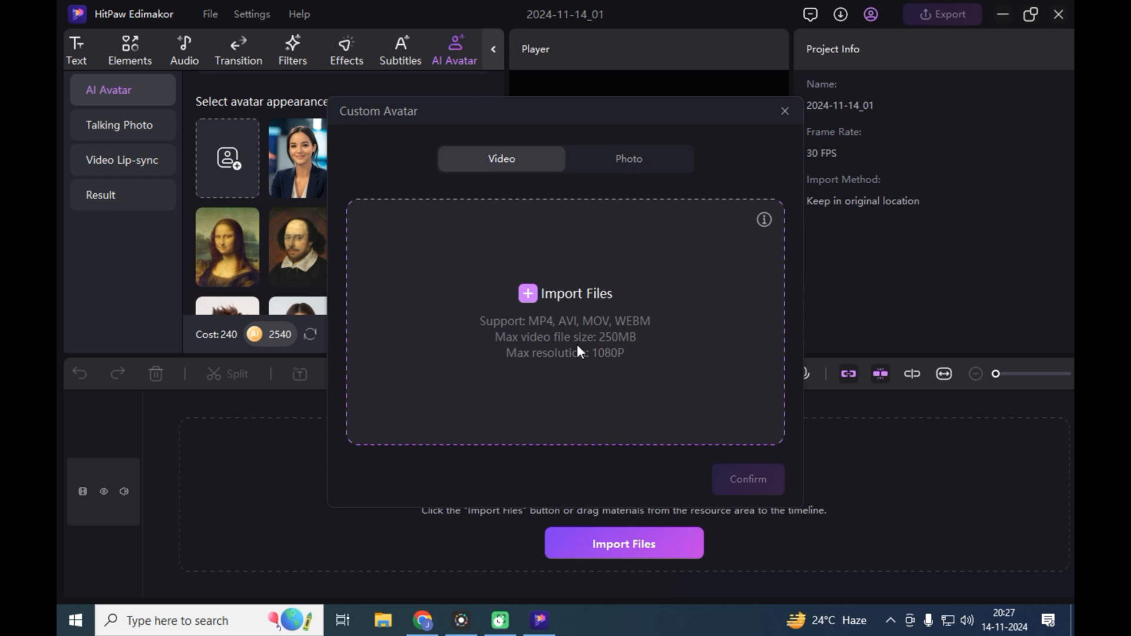
click(631, 162)
click(548, 282)
click(512, 206)
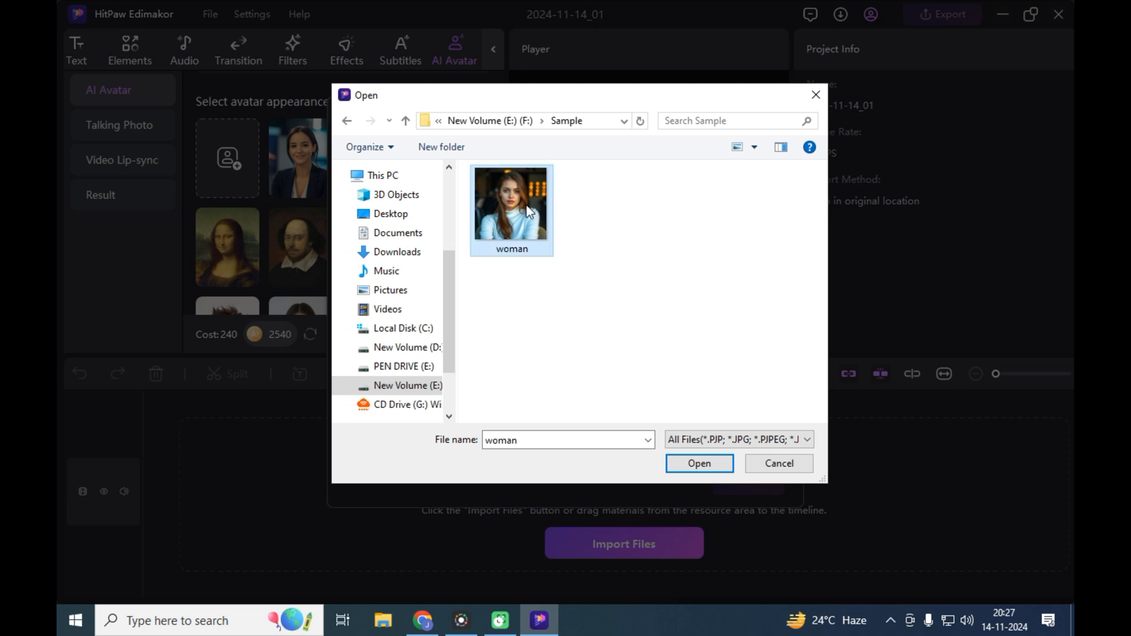
click(716, 462)
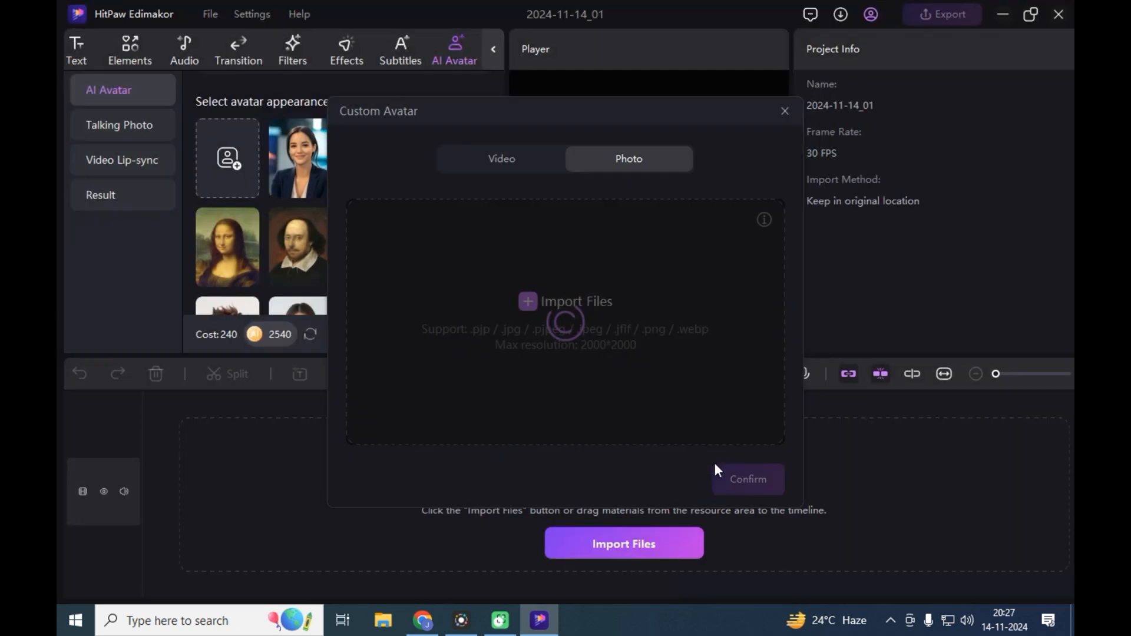
click(742, 480)
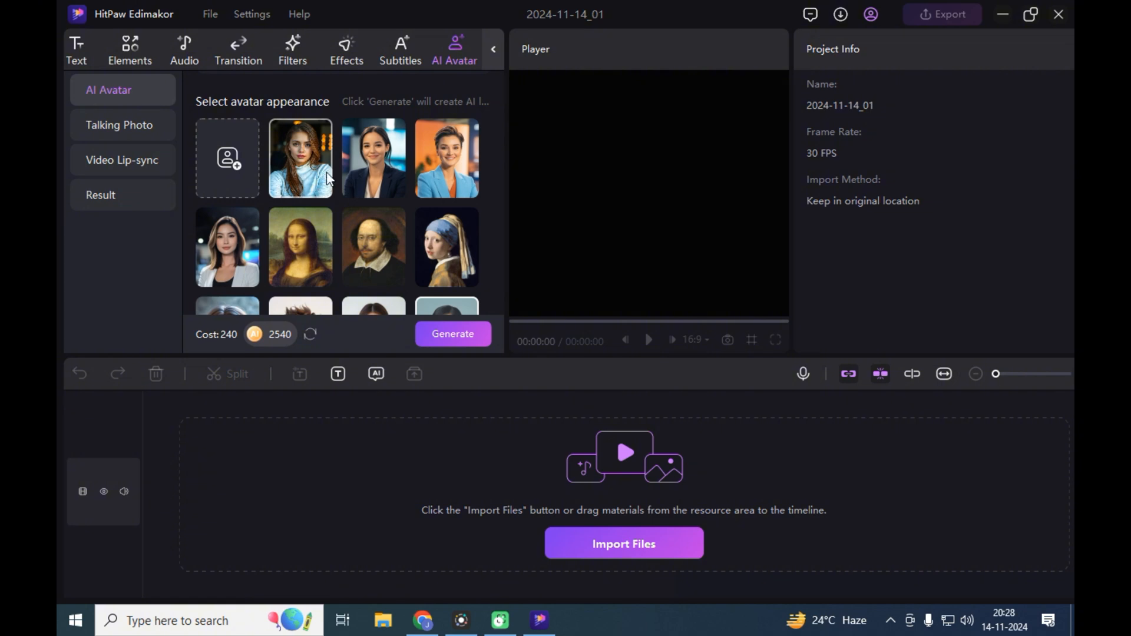
click(307, 157)
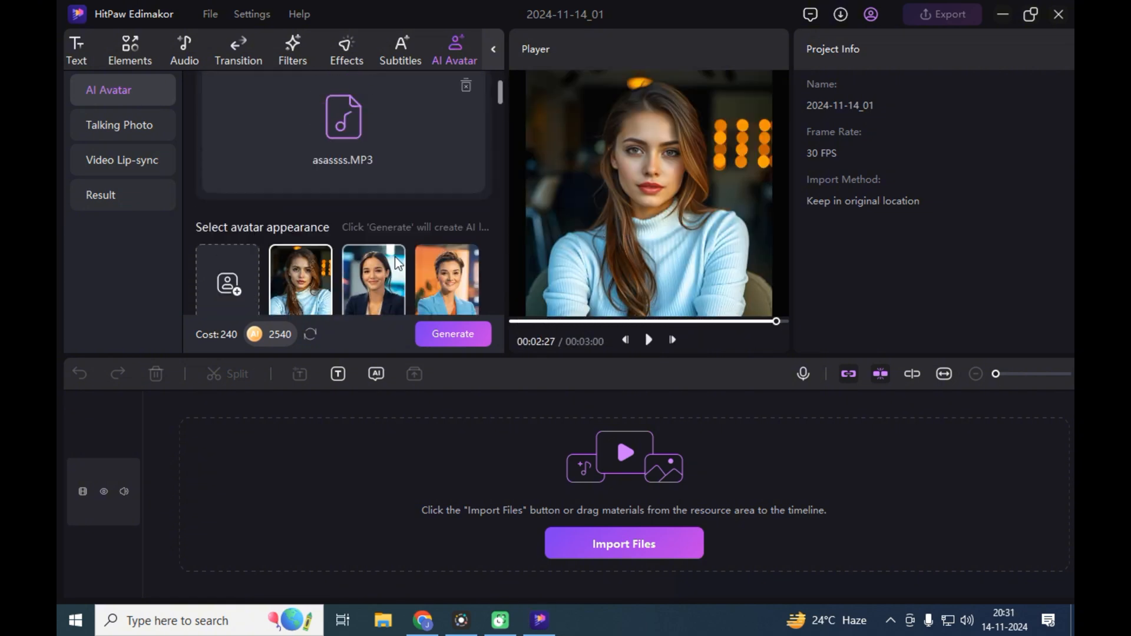
- Give the avatar a Hindi Text to Speech script about translating into English, Spanish and Chinese, and set the voice language to Hindi
scroll(394, 255, up, 2)
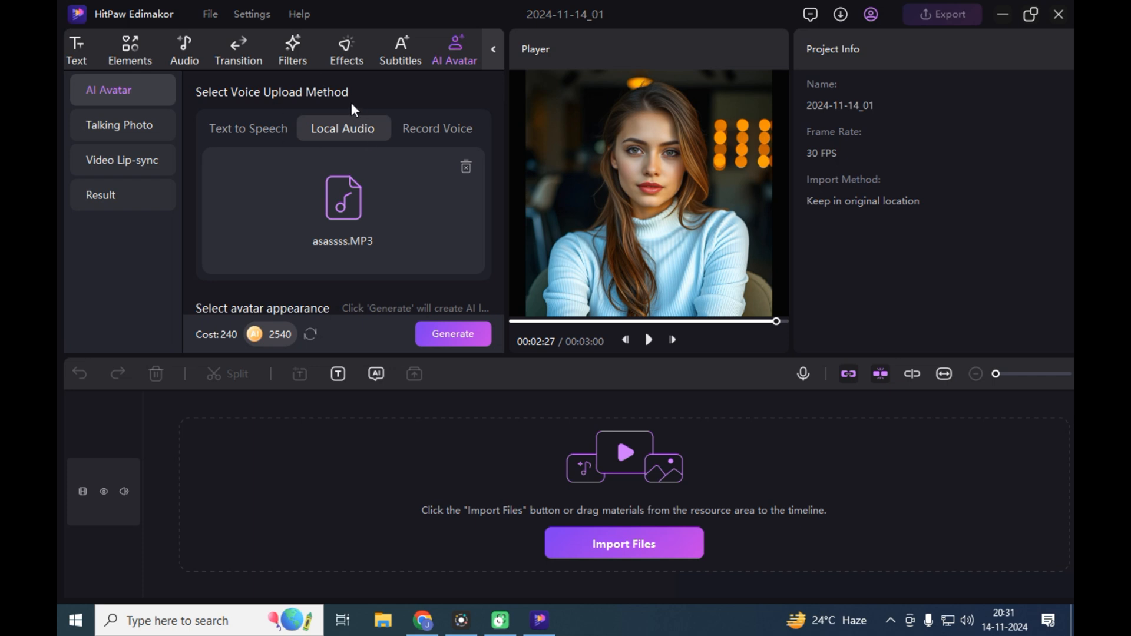
click(250, 134)
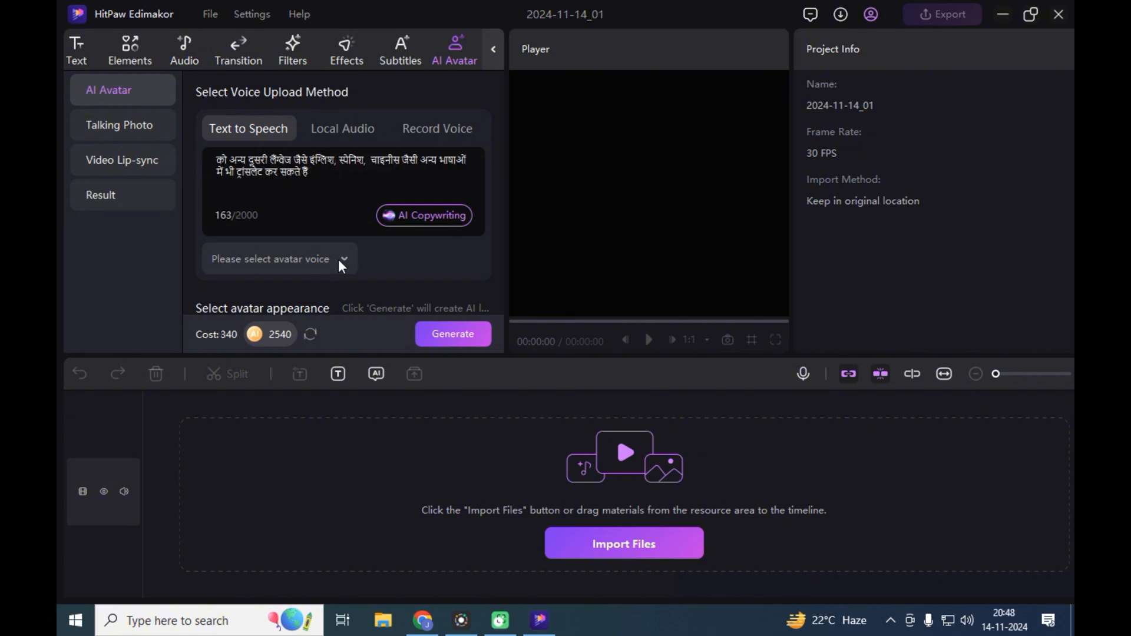
click(341, 258)
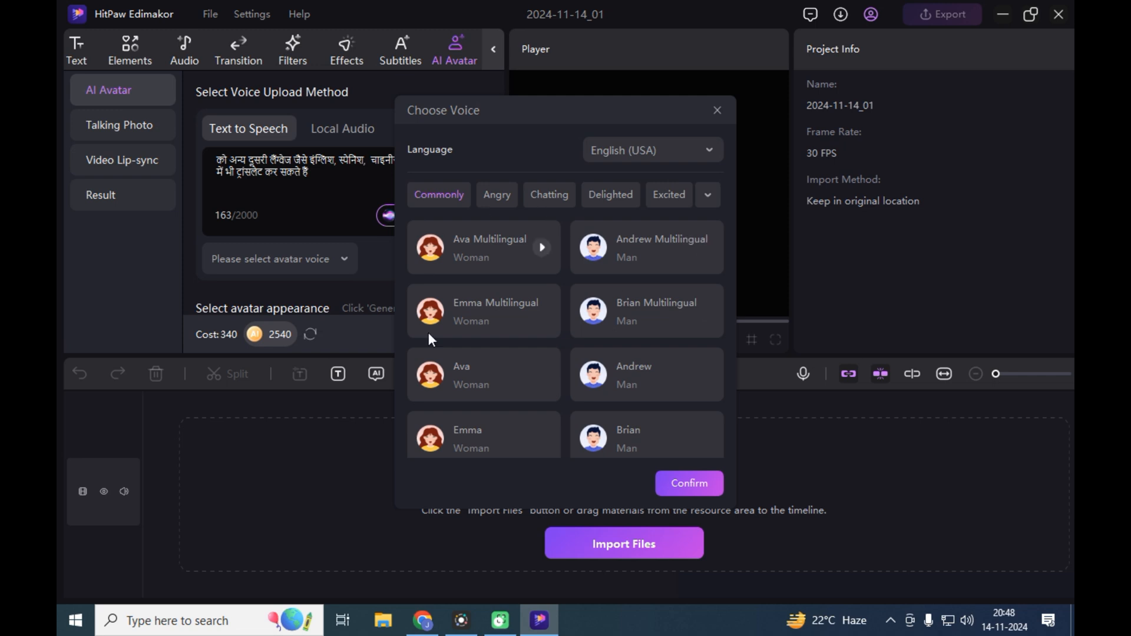
mouse_move(534, 310)
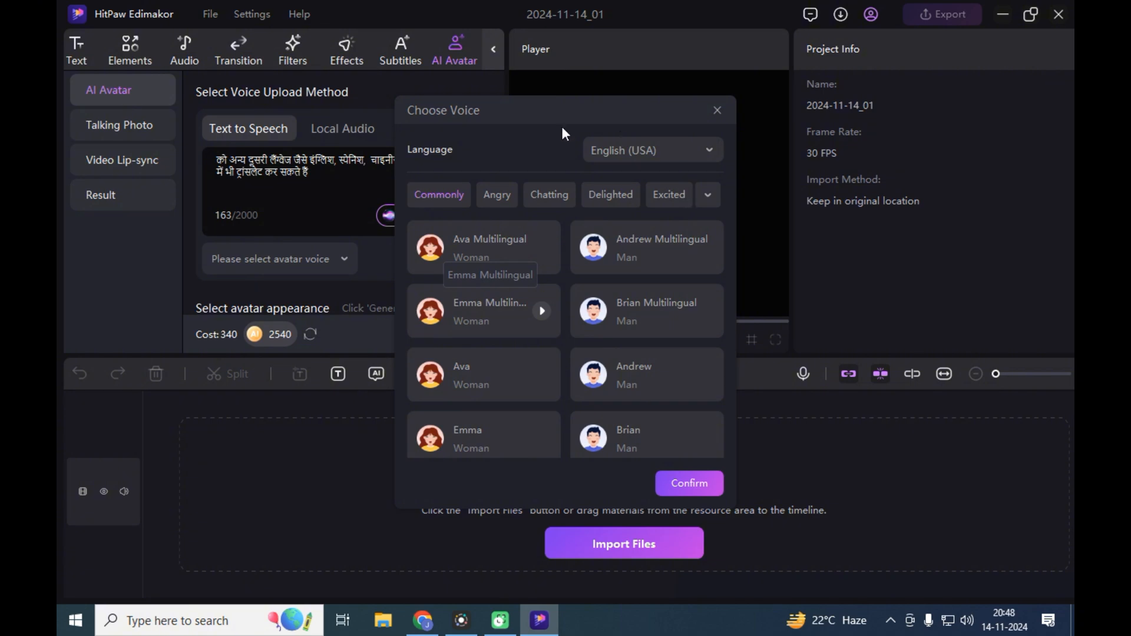
click(711, 150)
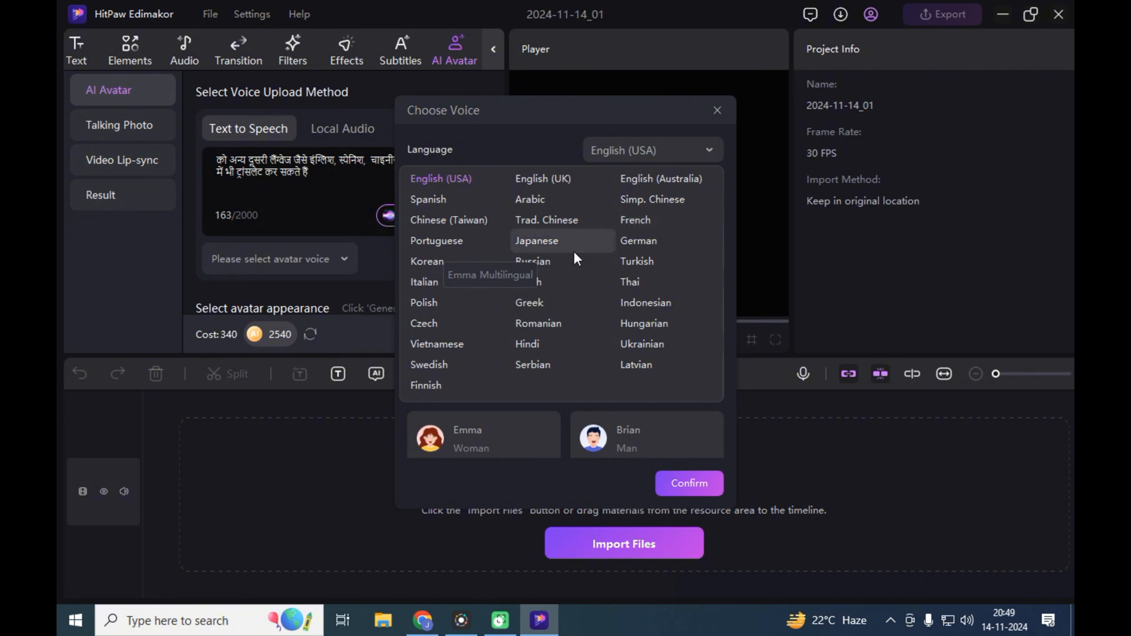
click(532, 344)
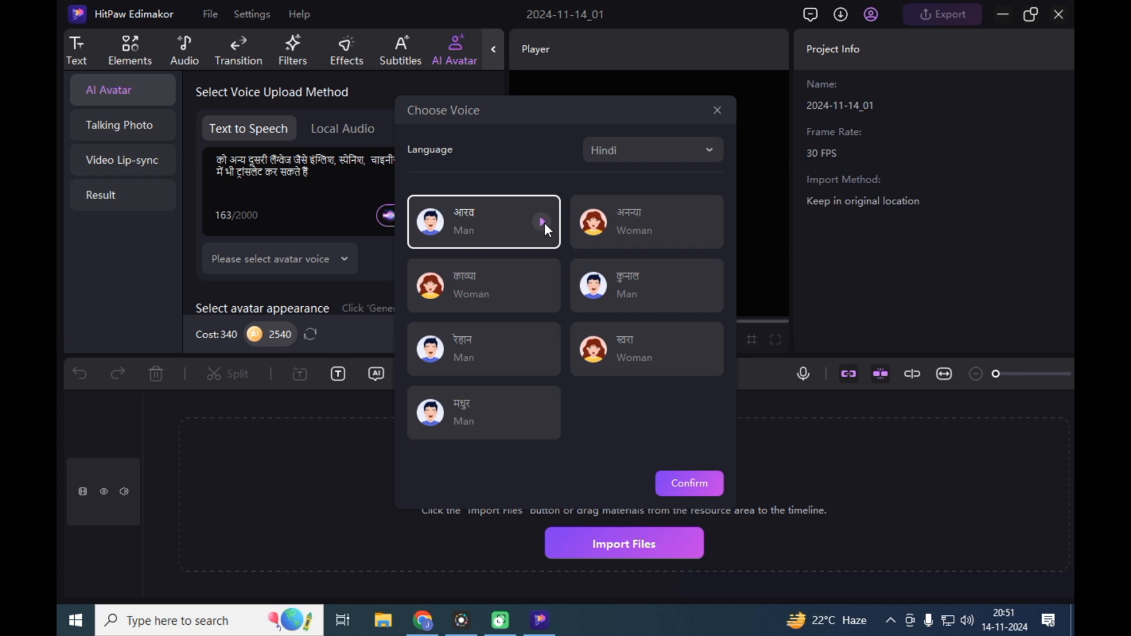
- Try the Hindi voices अनन्या and आरव, and choose the woman's voice काव्या for the avatar
mouse_move(514, 289)
click(642, 227)
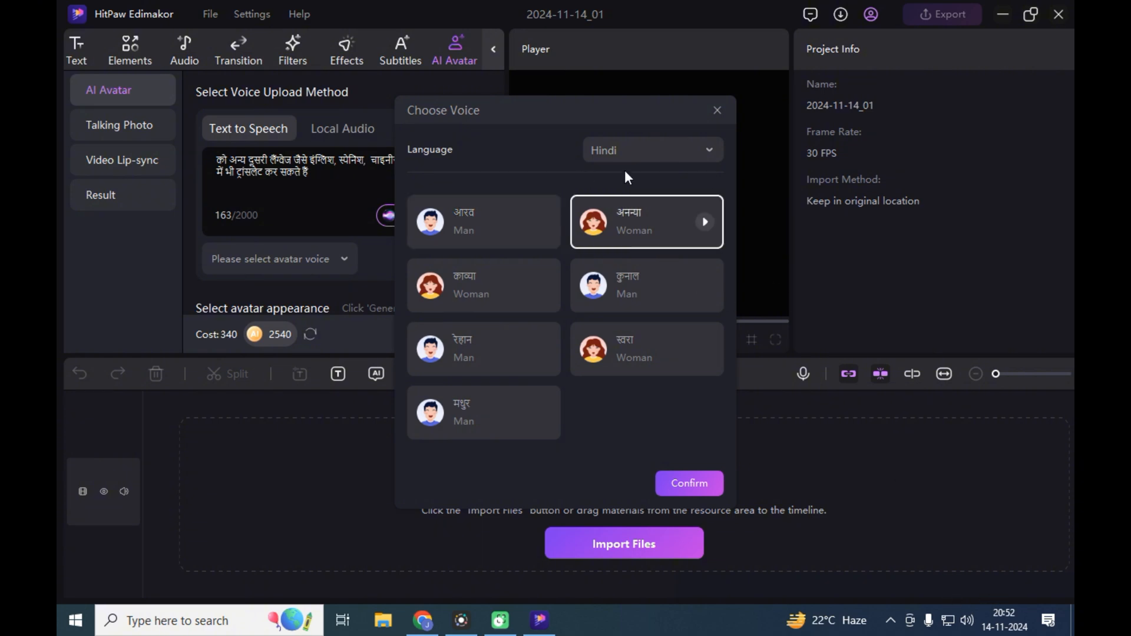
click(457, 201)
click(460, 284)
click(688, 483)
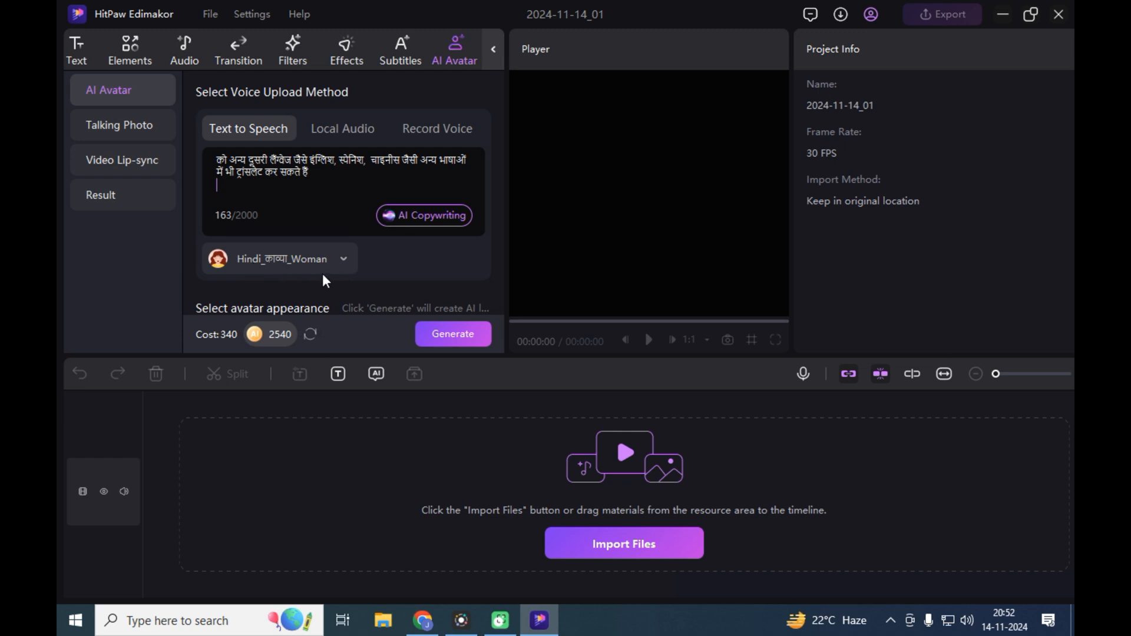
- Generate the woman's avatar video and, once previewed, place it at the start of the timeline
click(458, 337)
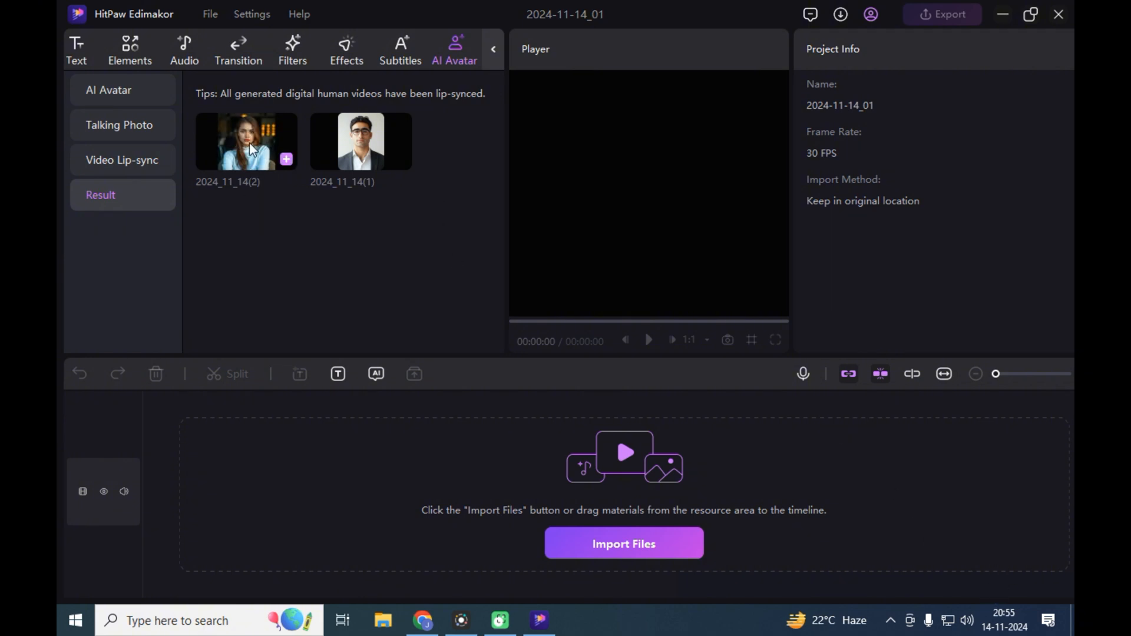
click(249, 147)
click(648, 339)
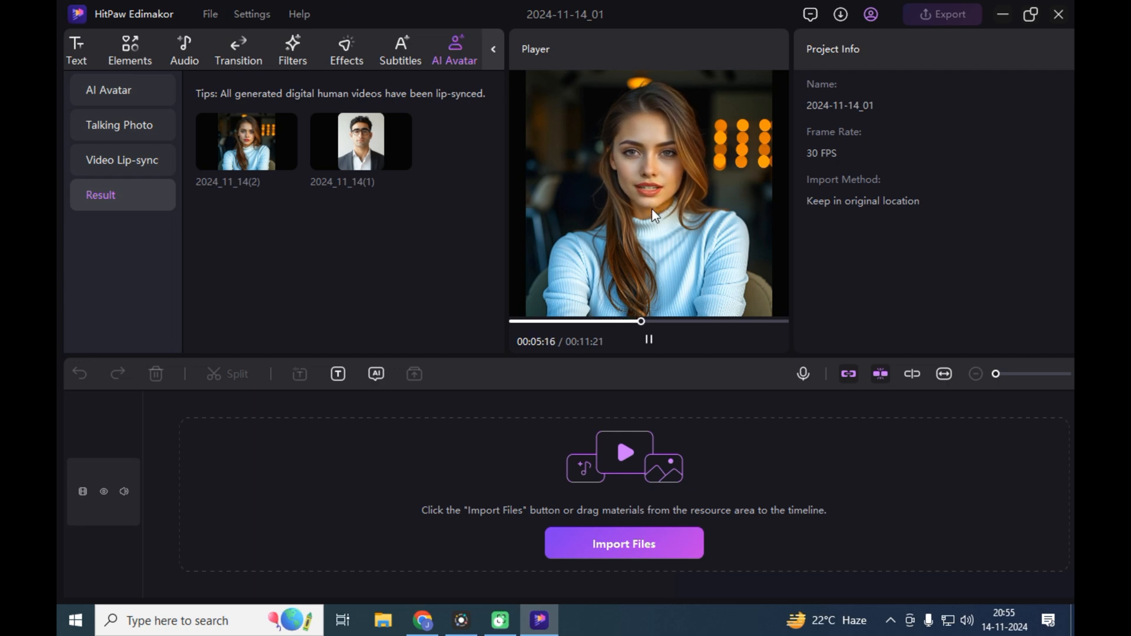
mouse_move(256, 134)
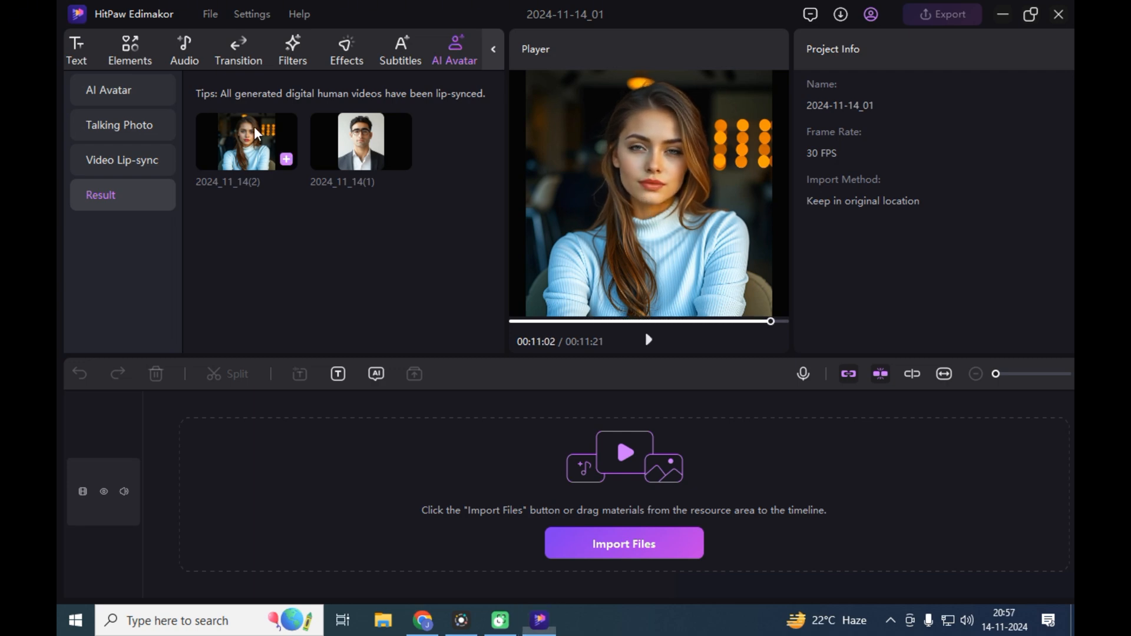
drag(256, 134, 186, 398)
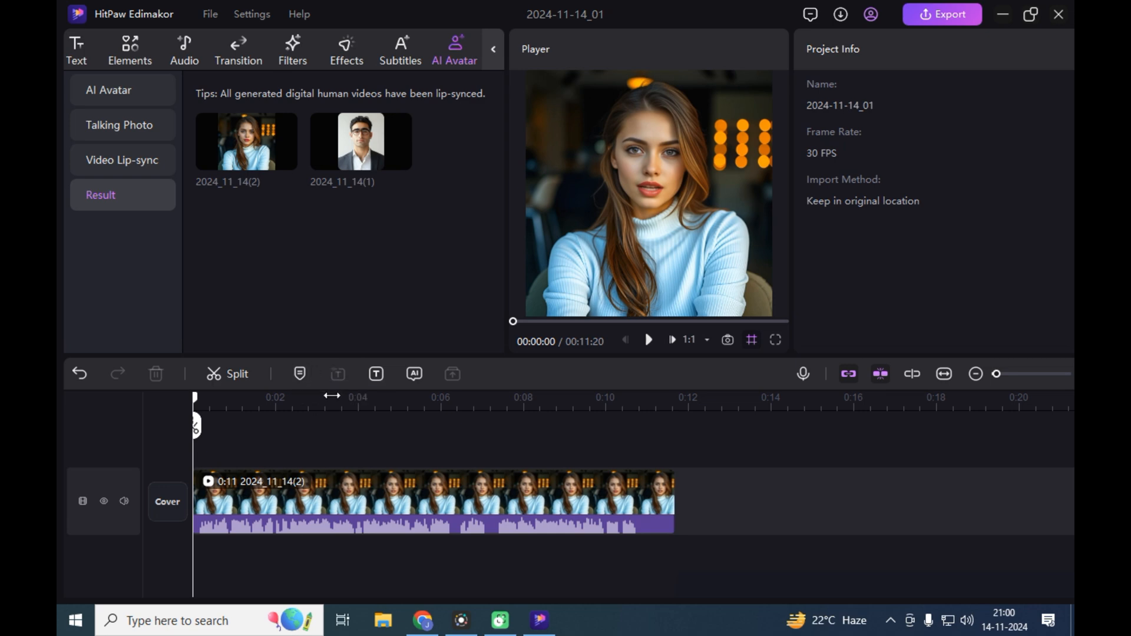
- Look through the Text, Elements, Transition, Filters and Effects libraries available for editing the video
click(76, 48)
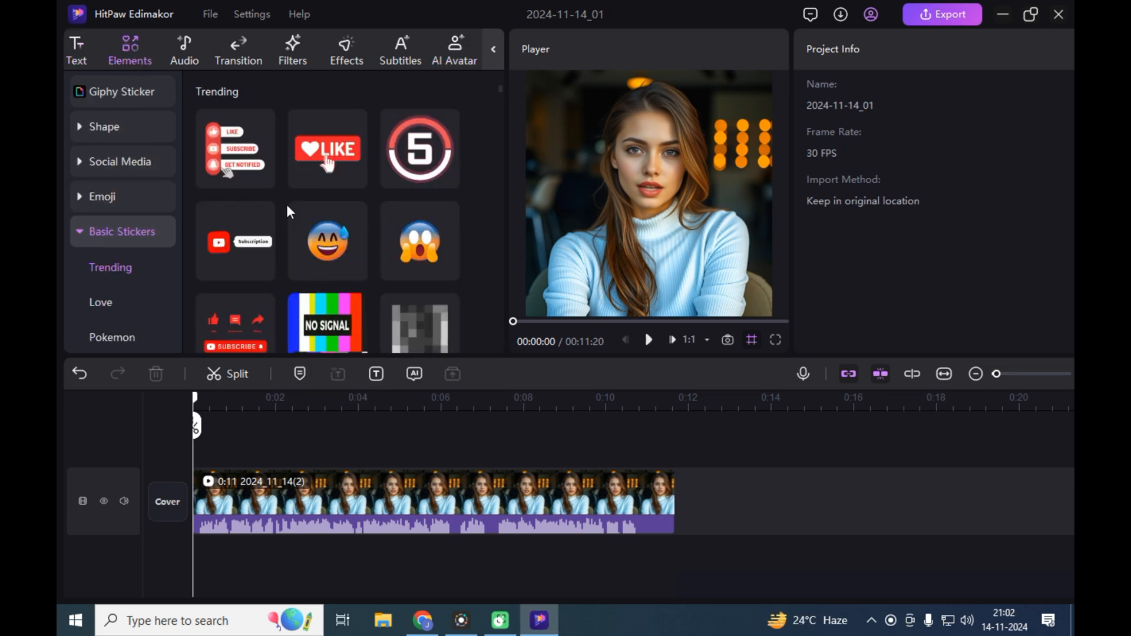
click(236, 54)
click(293, 51)
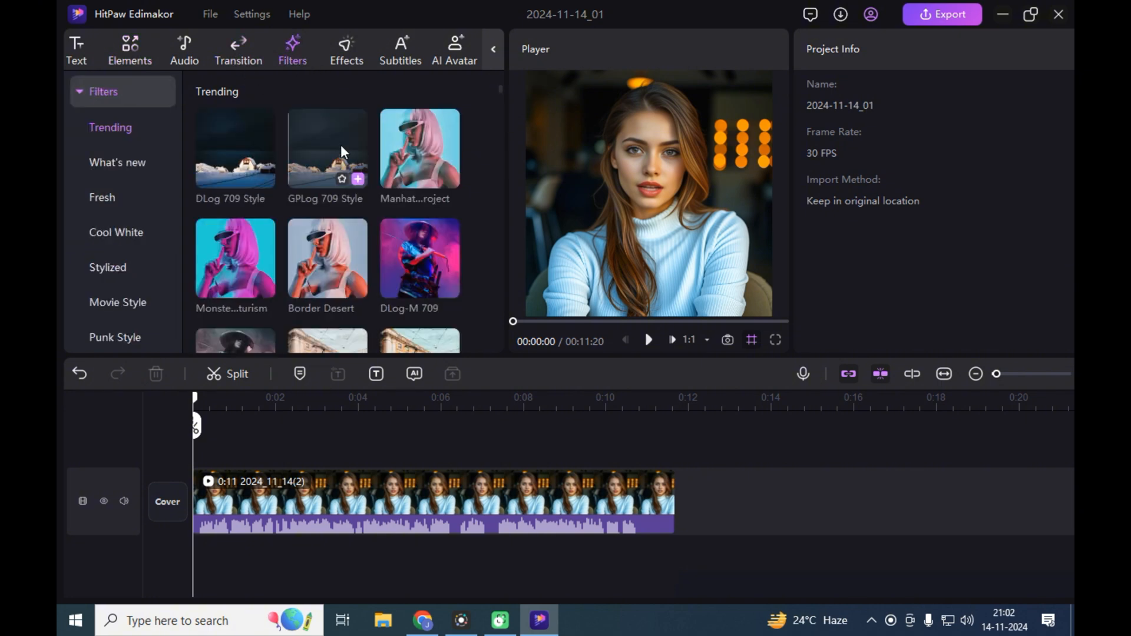
click(347, 55)
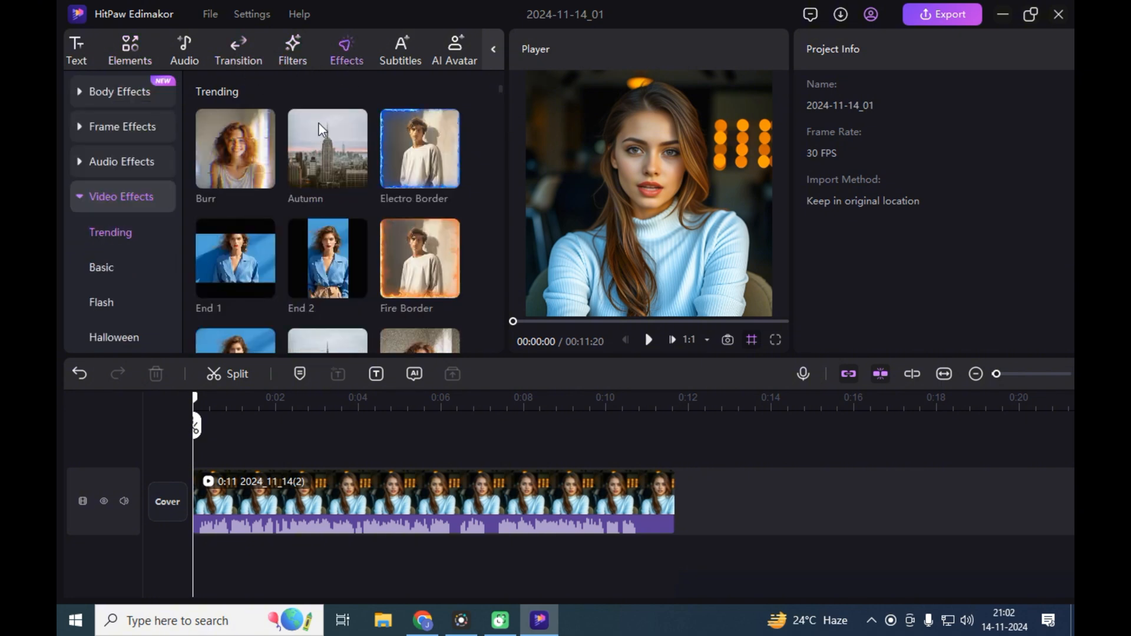
- Set the auto subtitles' translated language to None and leave subtitle translation switched off
click(397, 64)
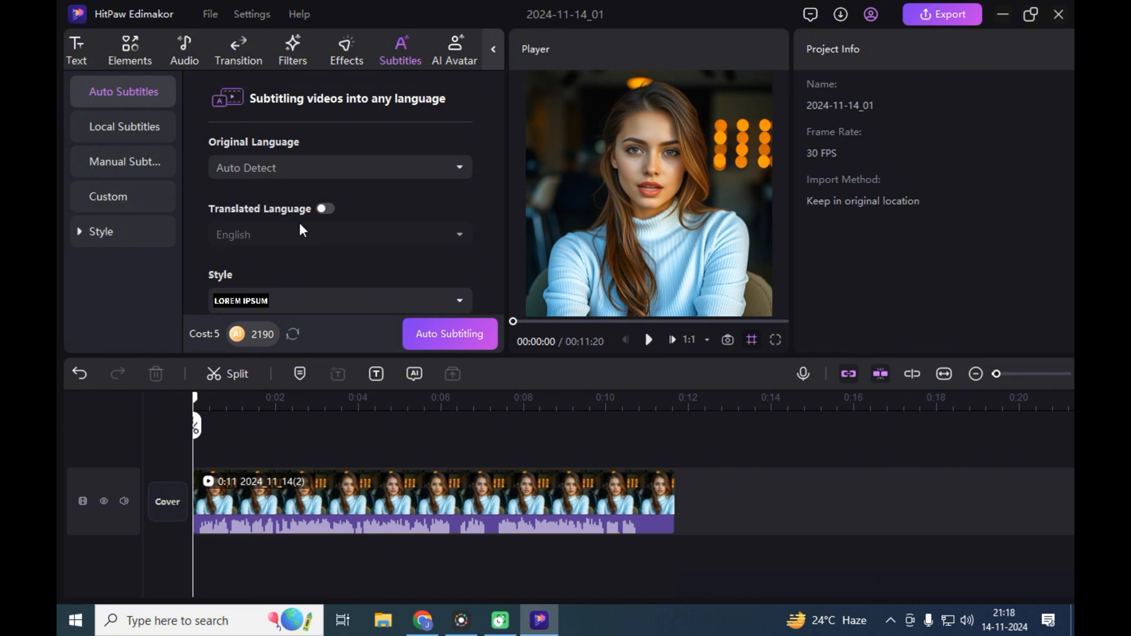
click(327, 210)
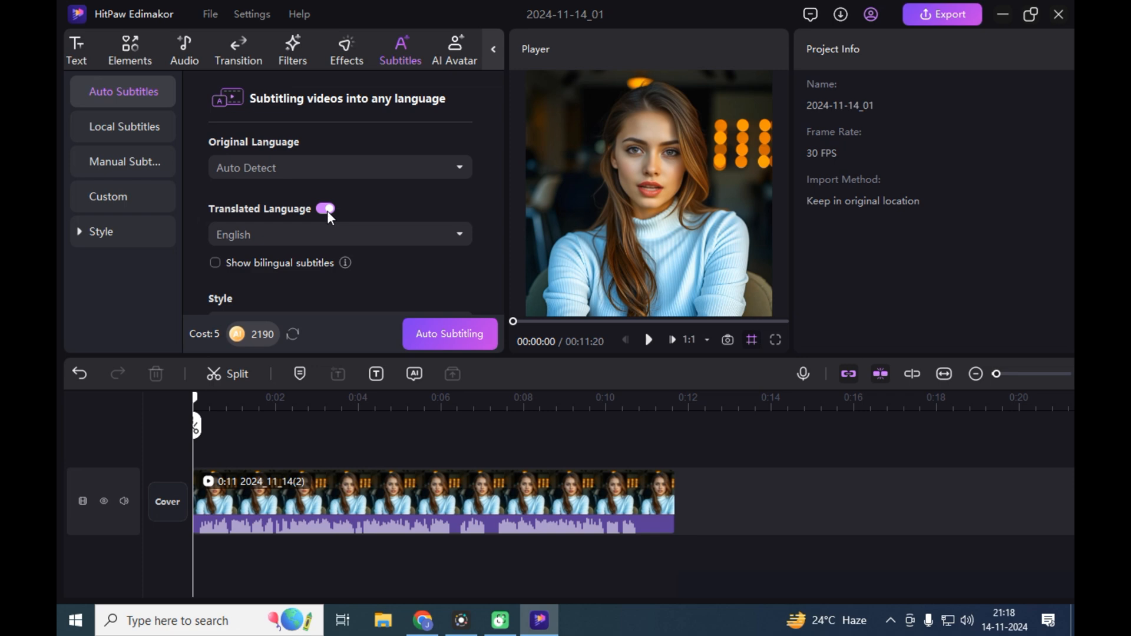
click(459, 235)
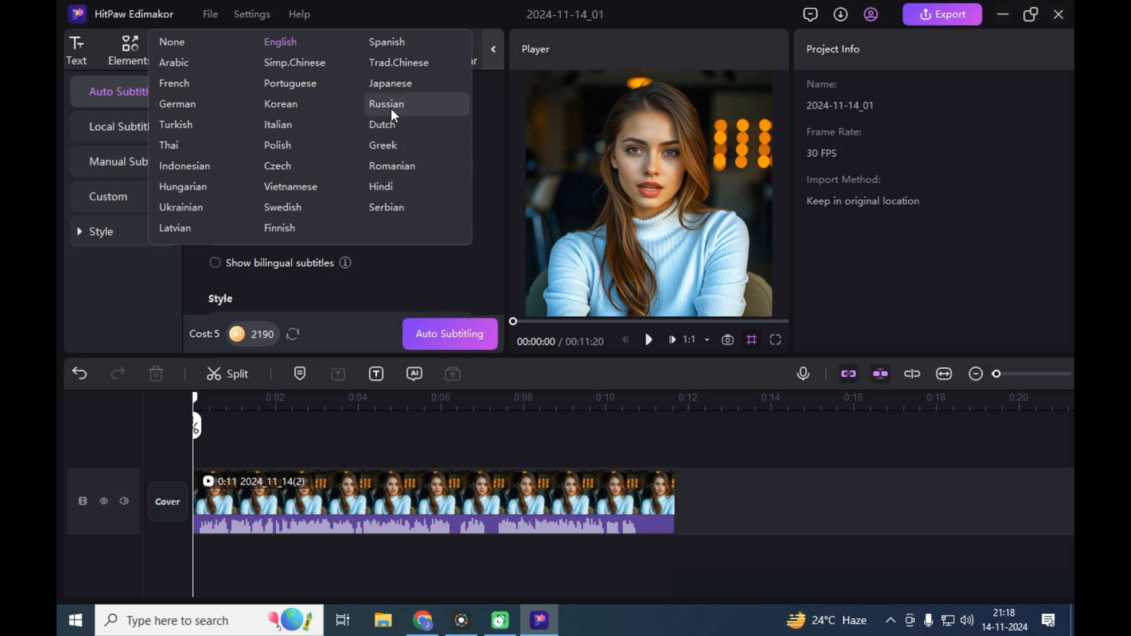
click(176, 43)
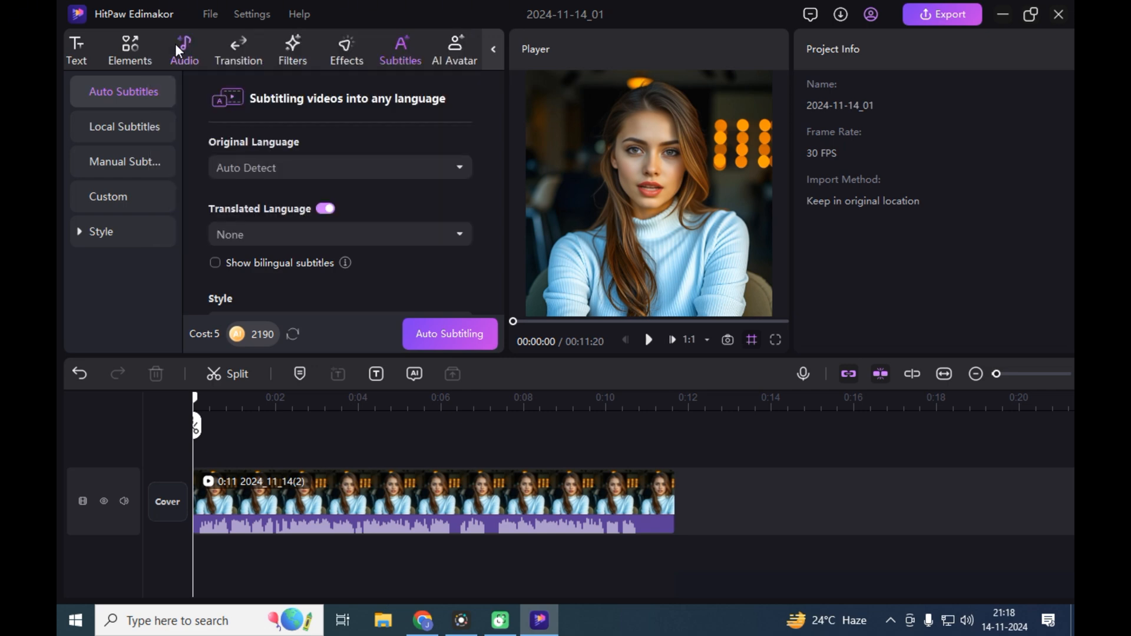
click(325, 209)
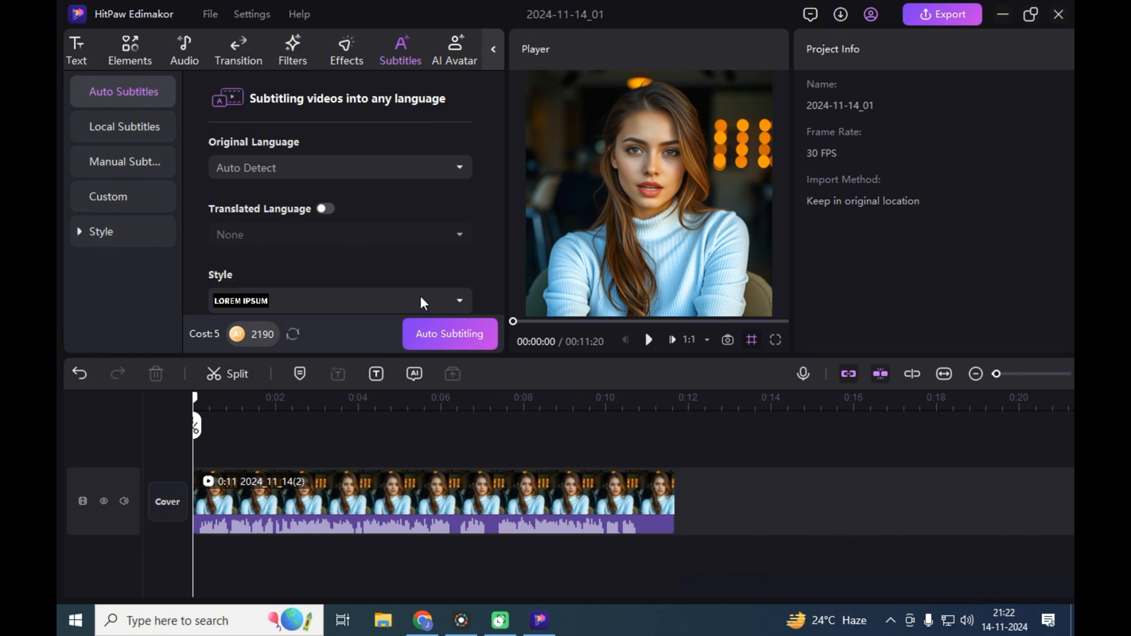
- Apply the subtitle style with black text on a yellow background and generate auto subtitles for the avatar clip
click(461, 302)
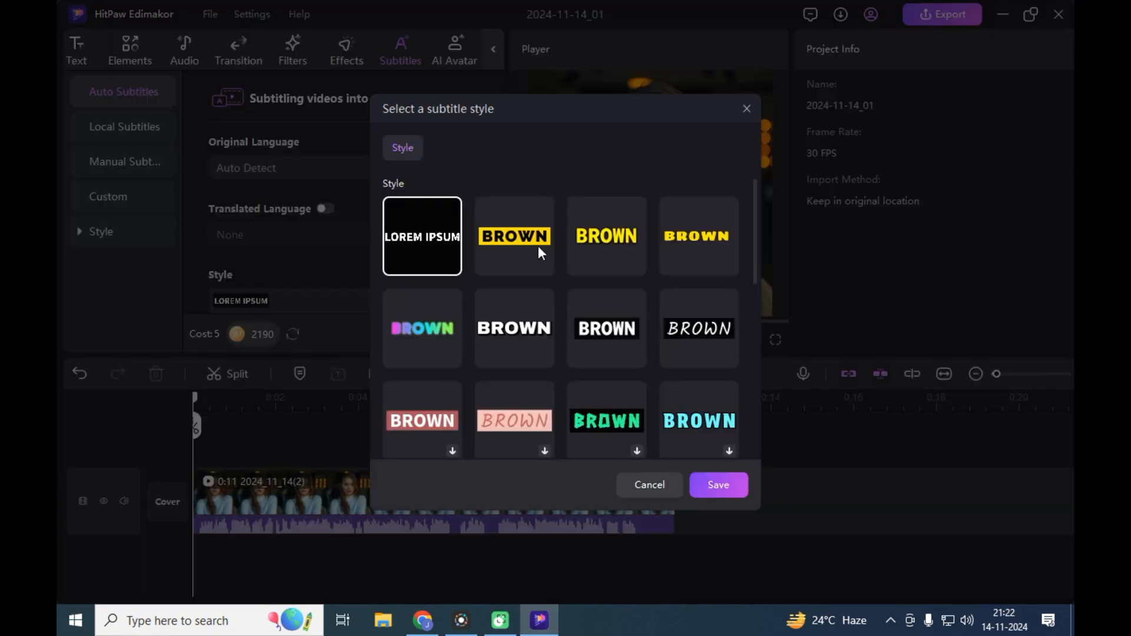
scroll(539, 290, down, 3)
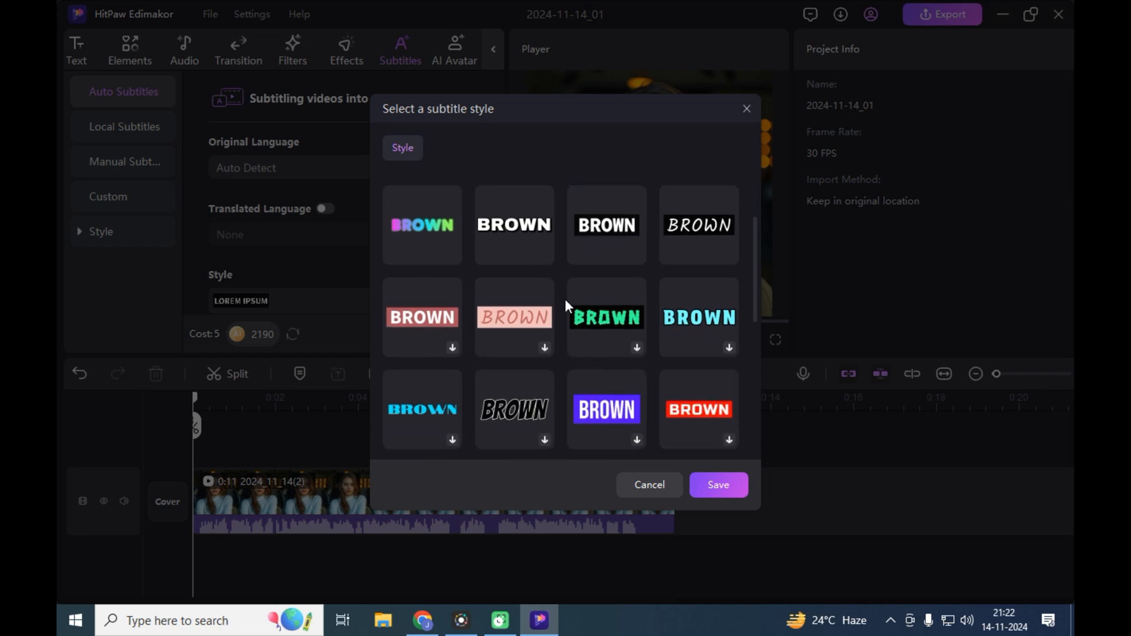
scroll(564, 299, up, 3)
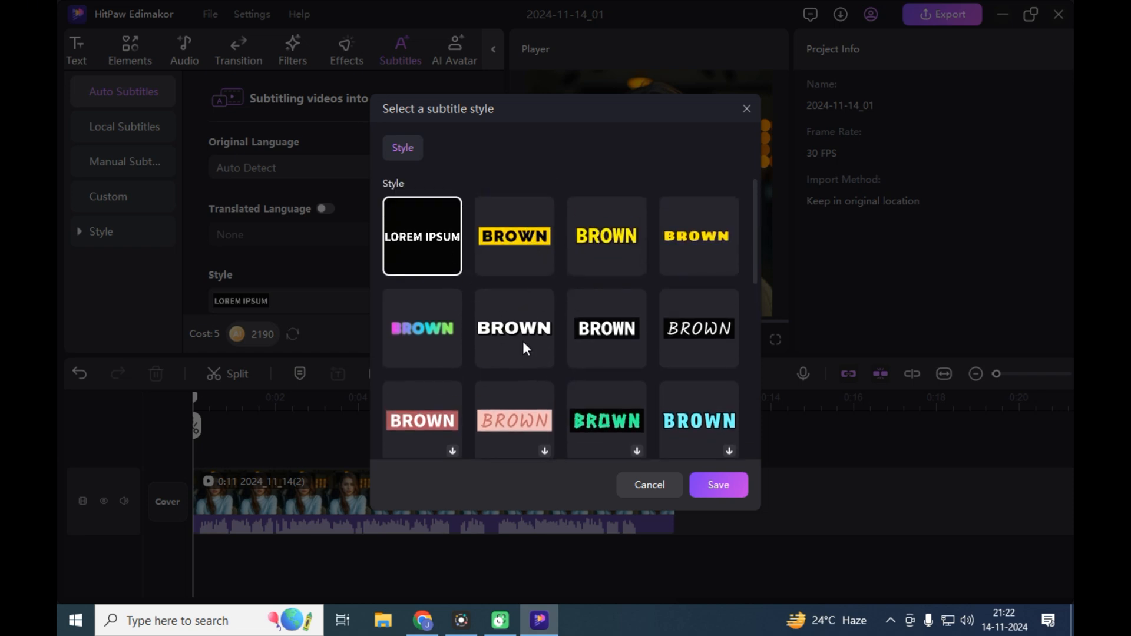
click(514, 236)
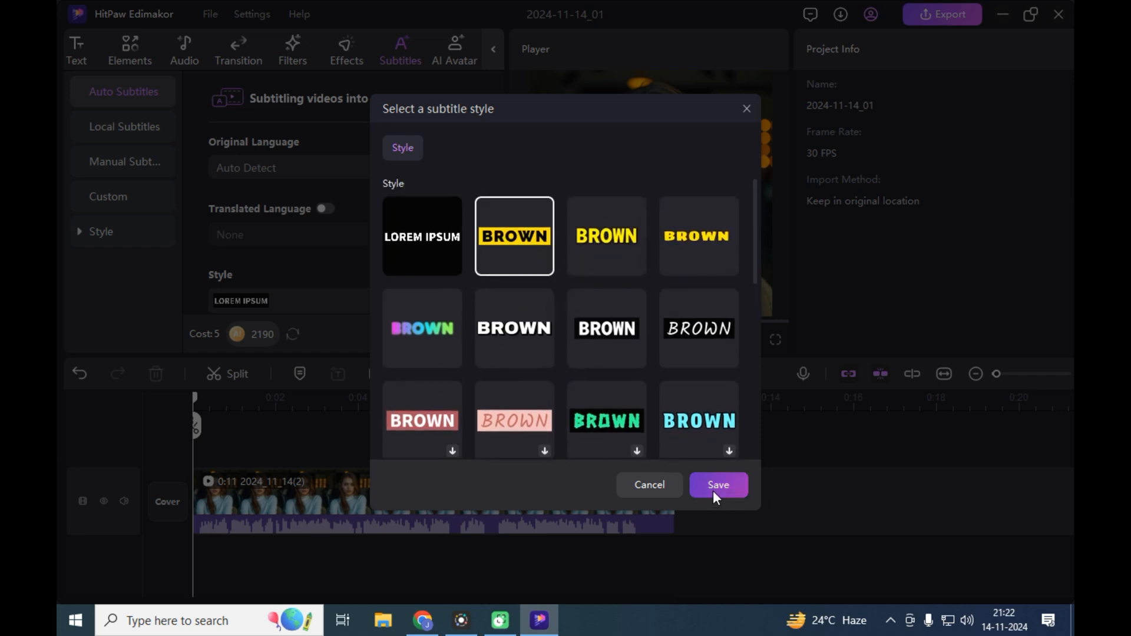
click(714, 492)
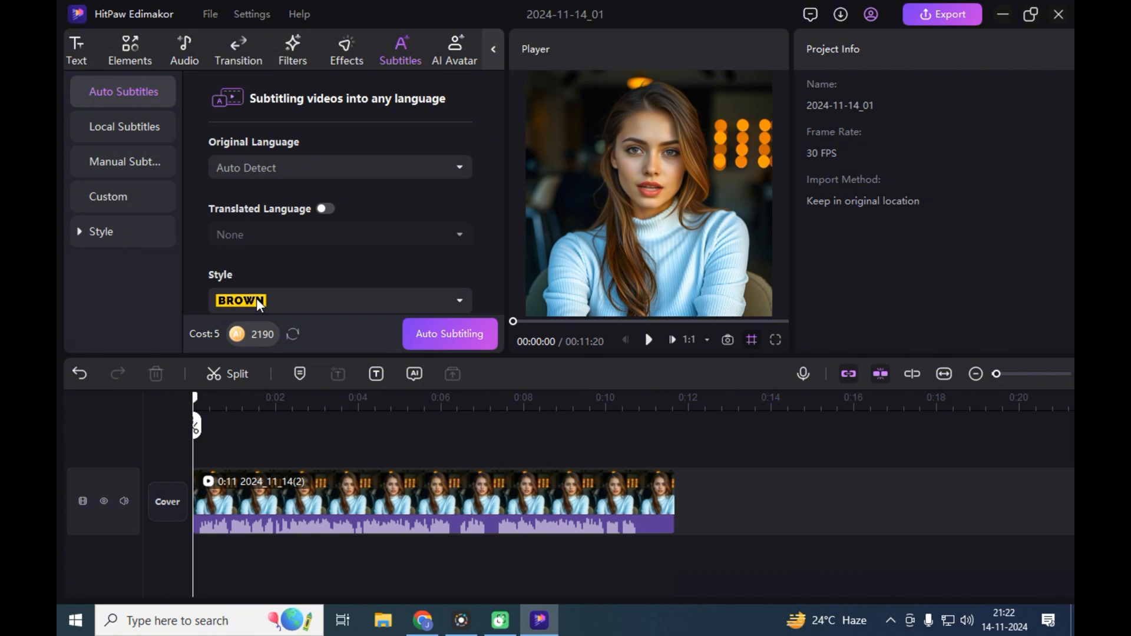
click(447, 335)
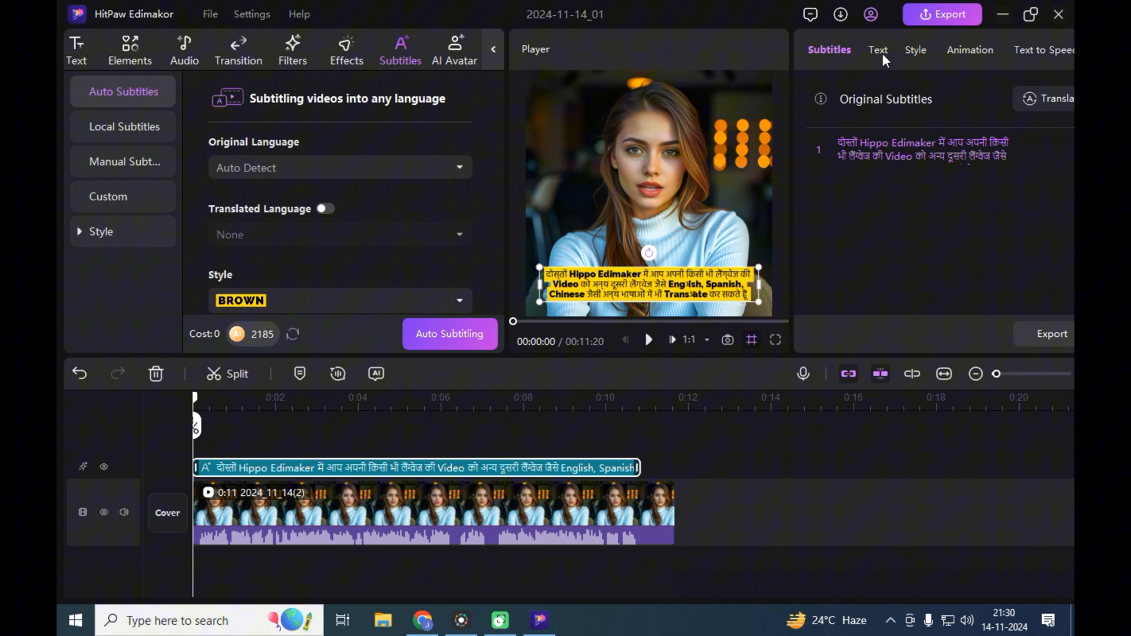
- Examine the Text, Style and Animation options for the generated subtitle
click(878, 50)
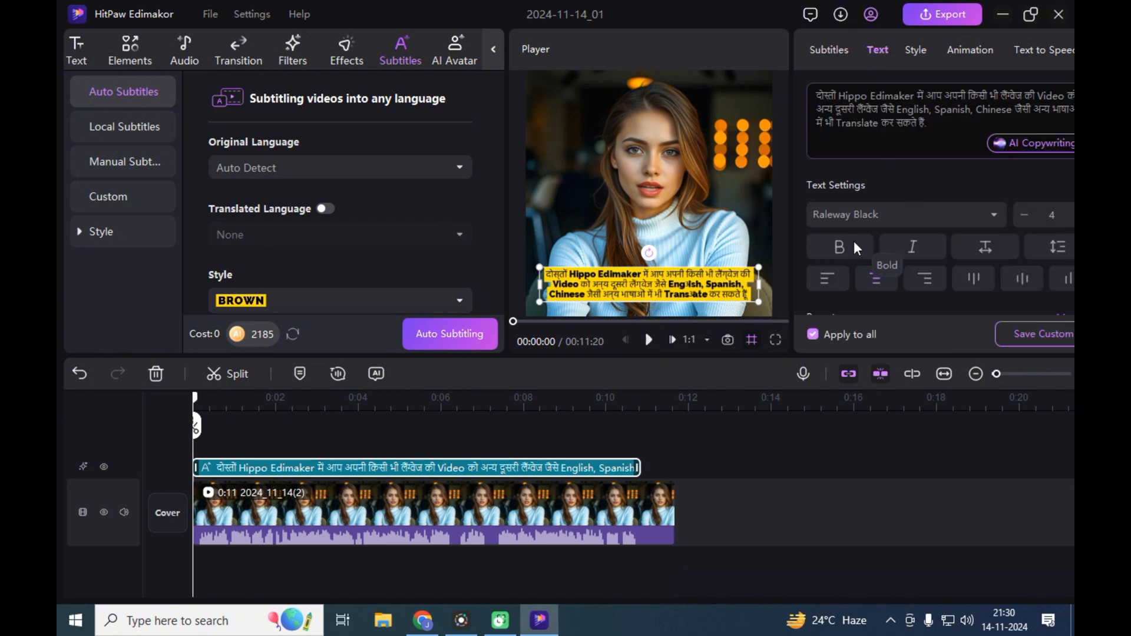
scroll(898, 253, down, 6)
click(916, 51)
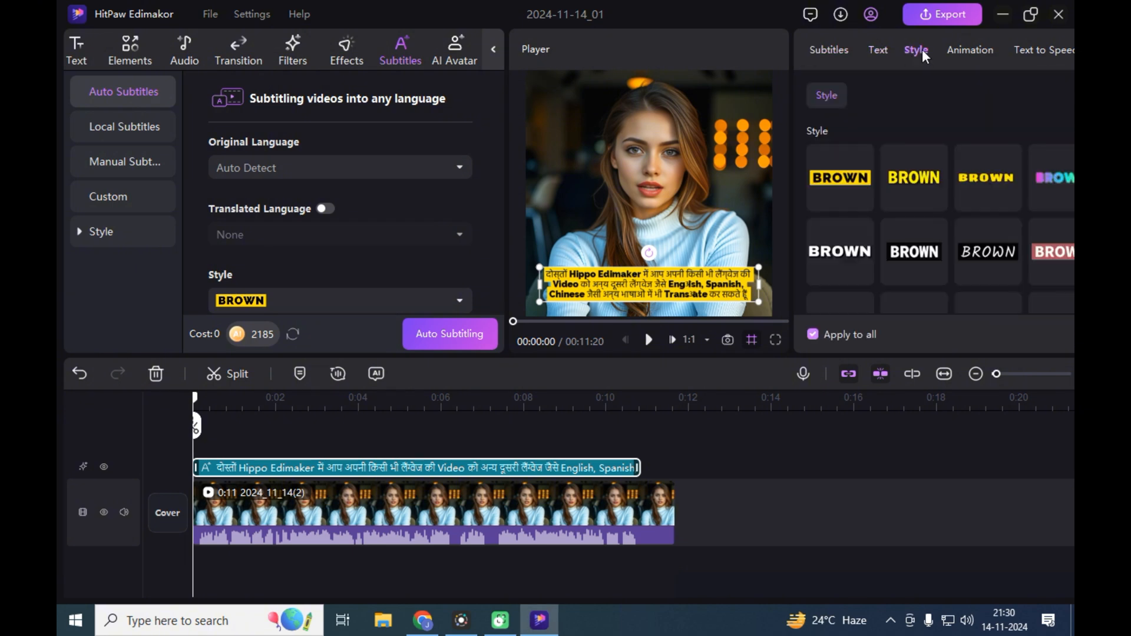
click(965, 52)
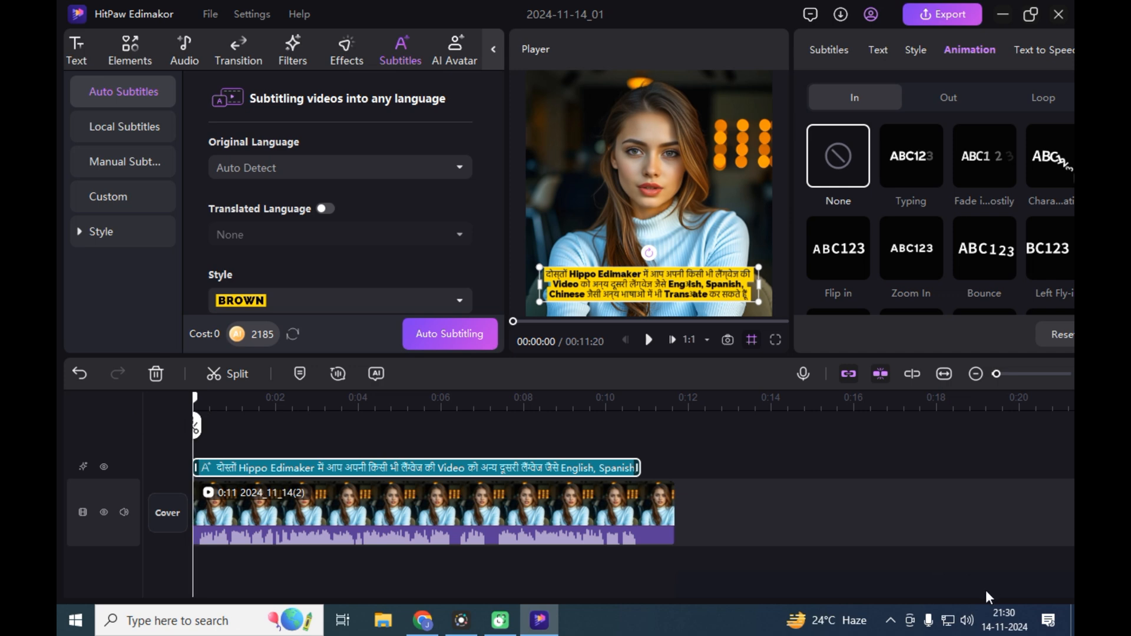
- Export the subtitled avatar video in MP4 format at 1080P resolution, with H264 encoding and 30 fps
drag(194, 401, 152, 467)
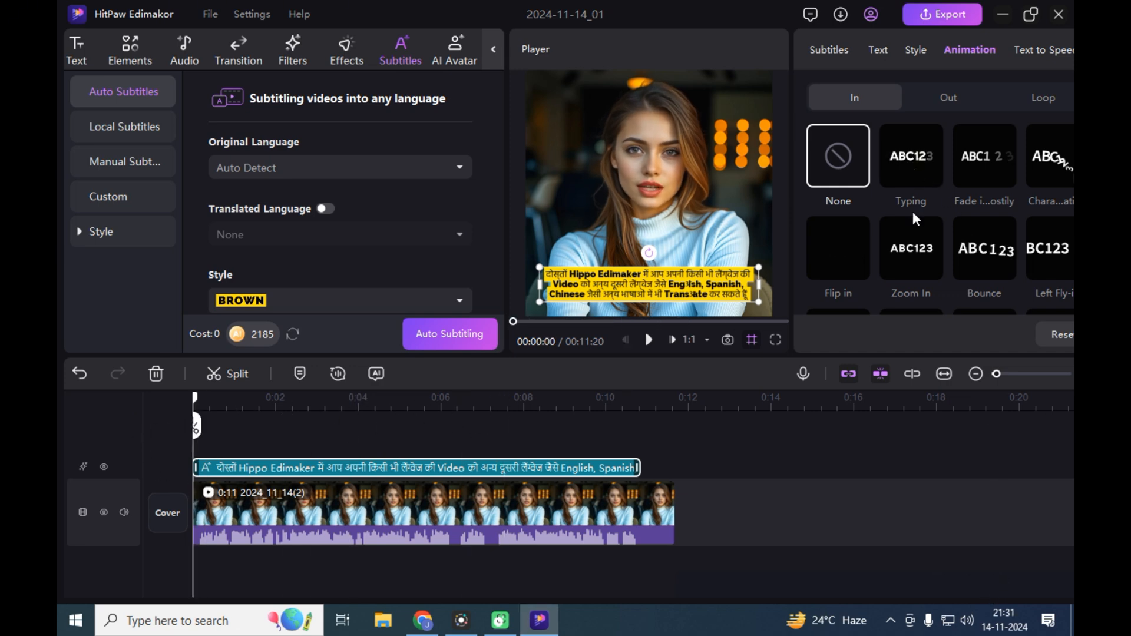
click(946, 20)
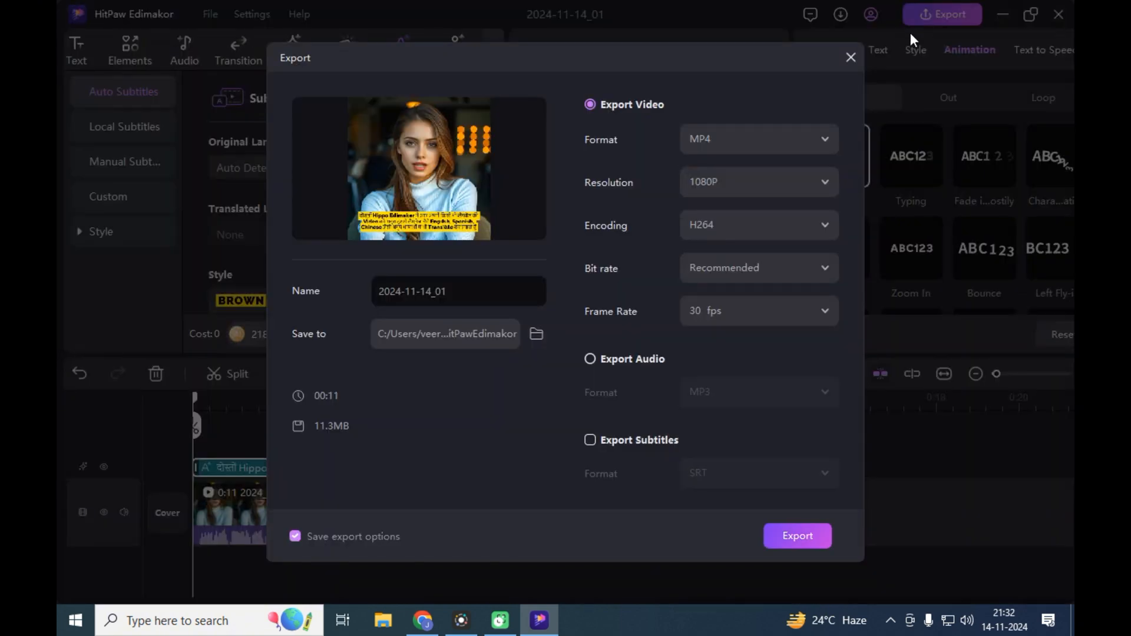
click(748, 182)
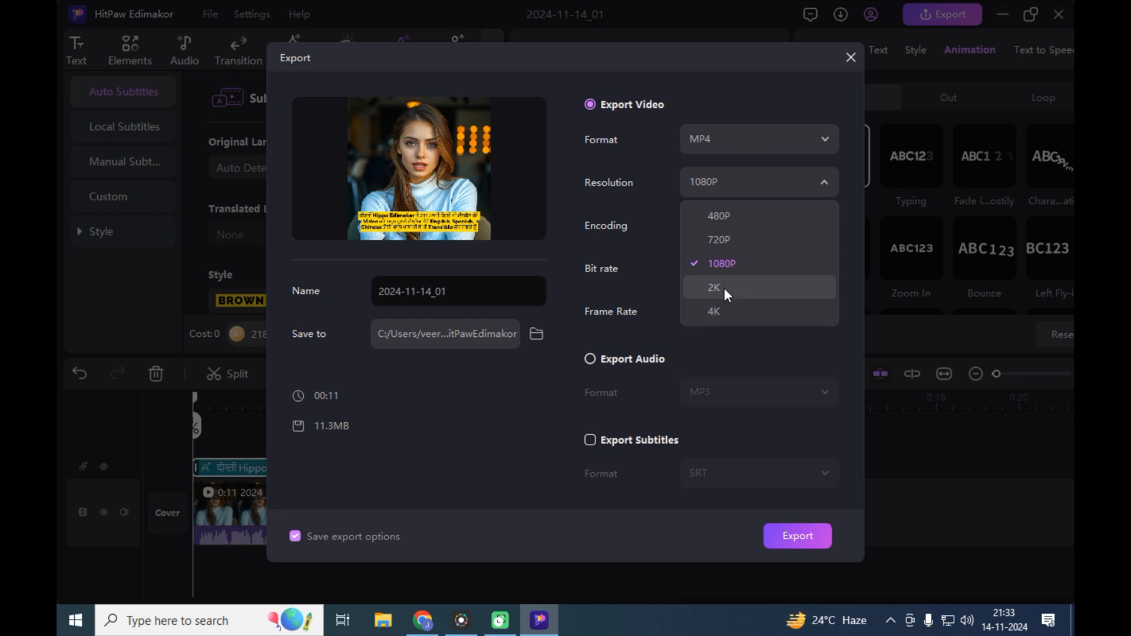
click(731, 265)
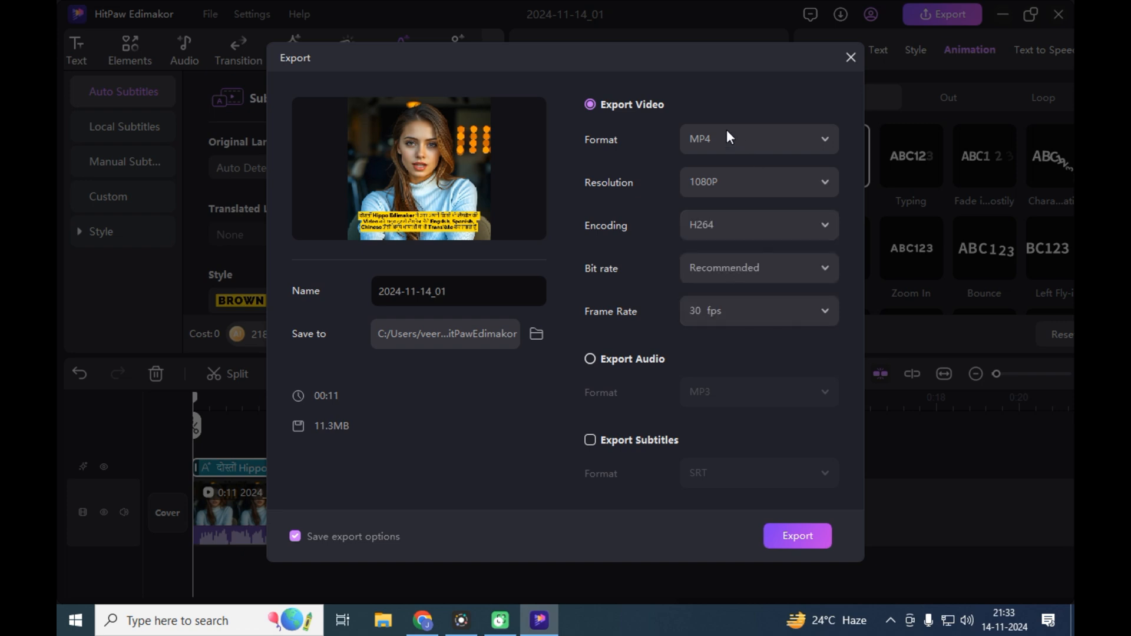
click(802, 532)
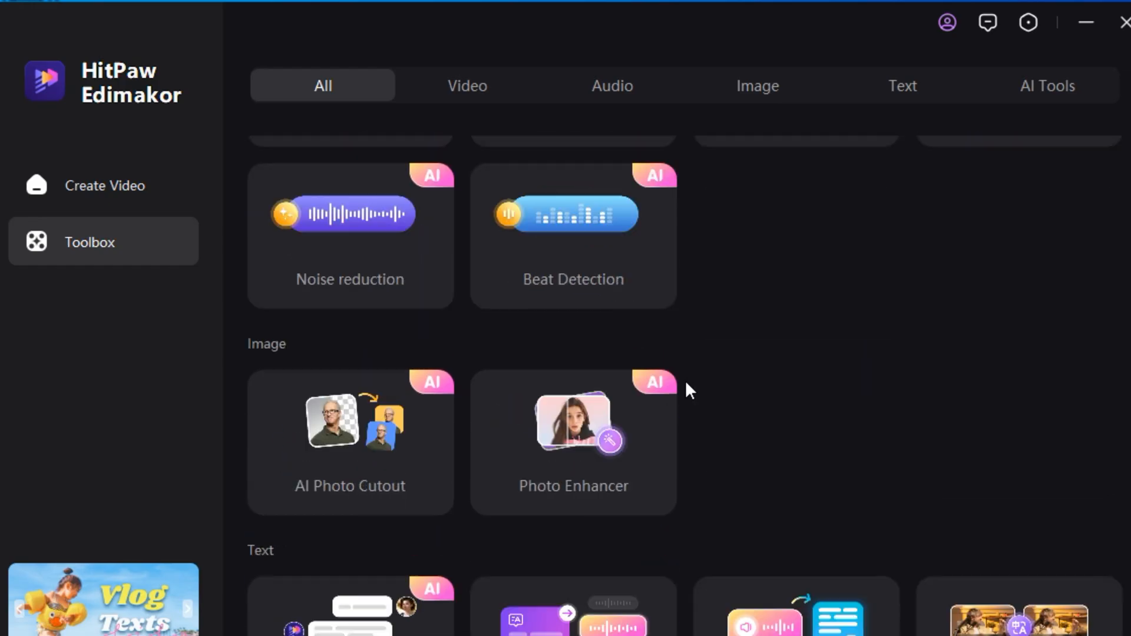
scroll(684, 379, up, 5)
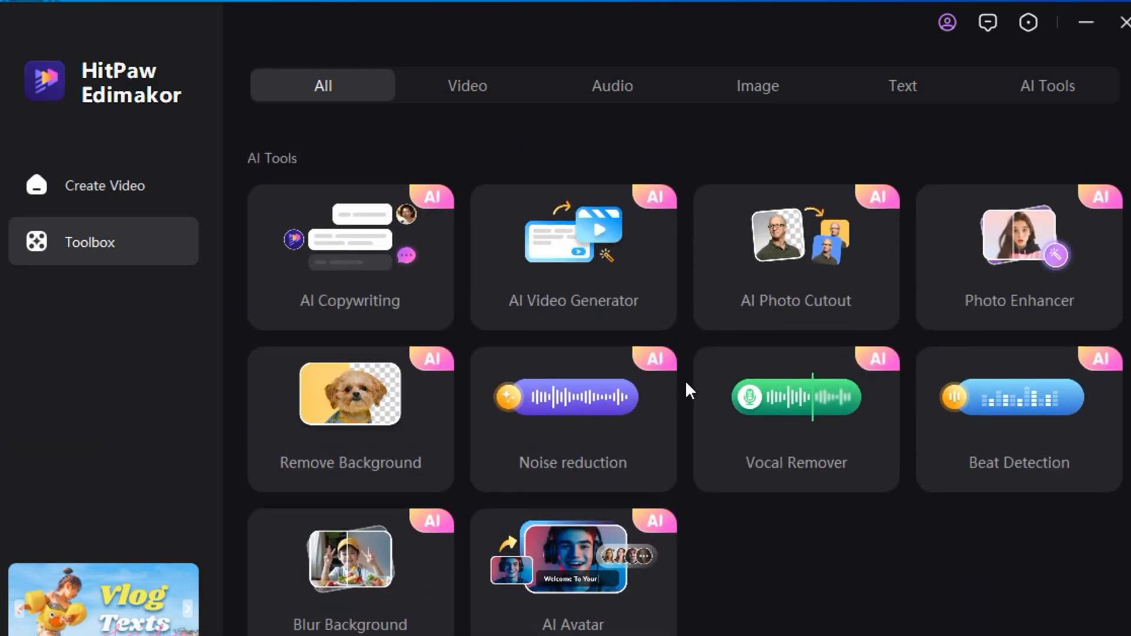
scroll(685, 380, up, 6)
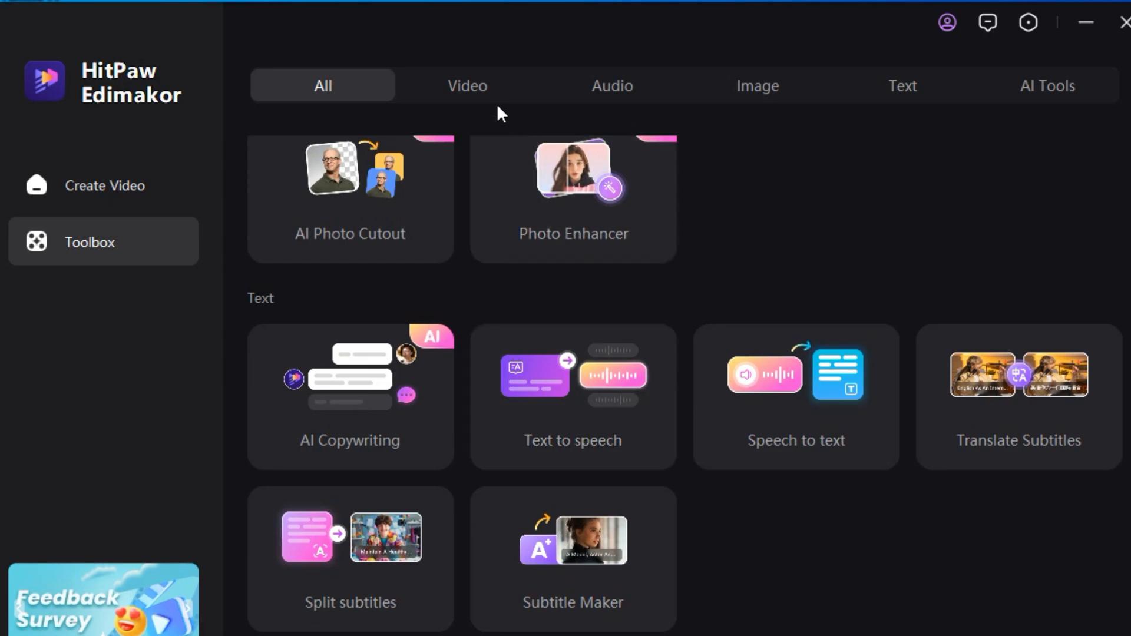